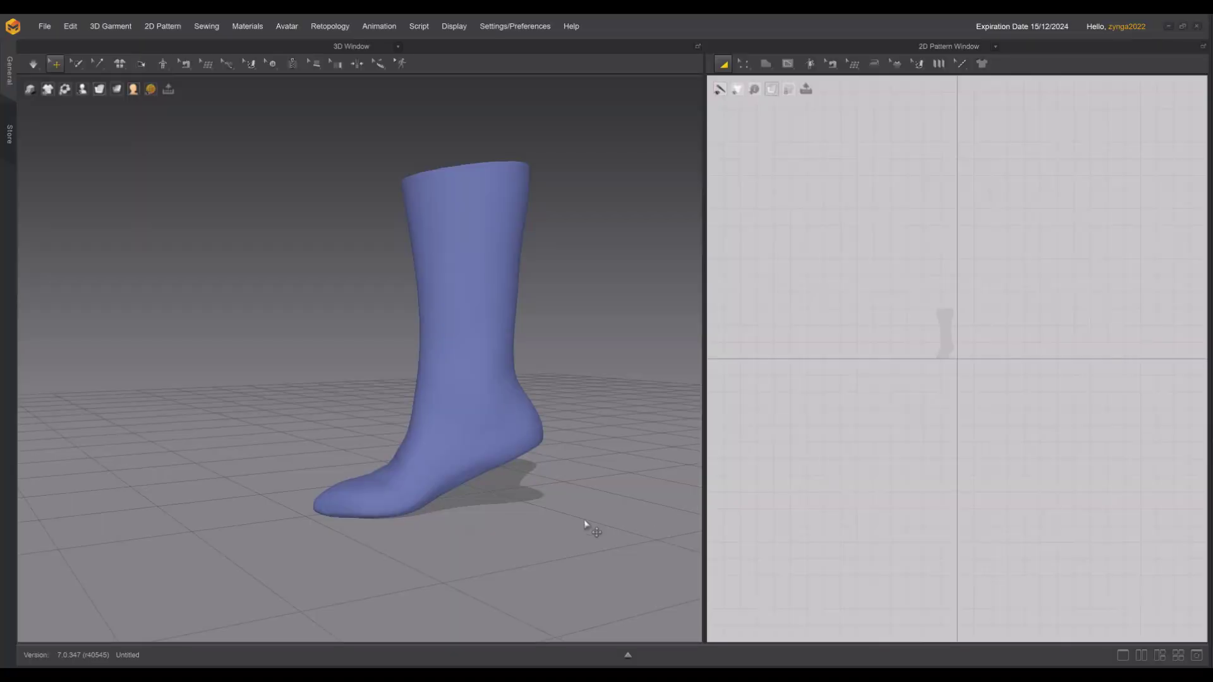
right_drag(585, 525, 505, 520)
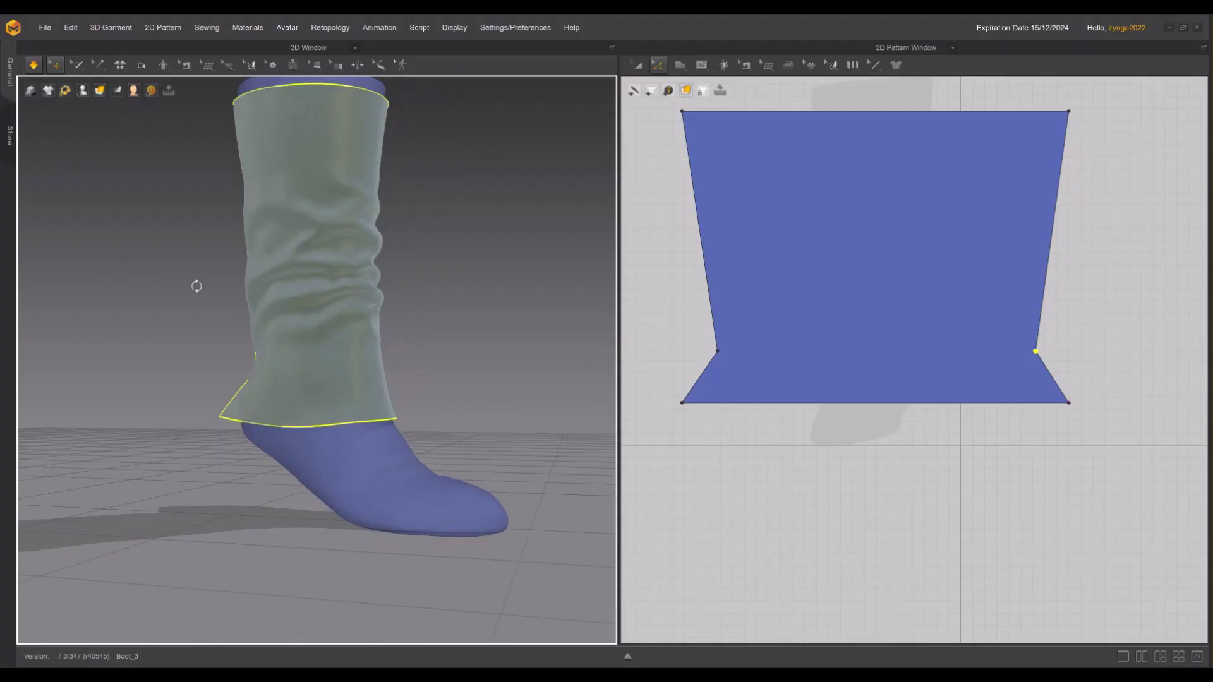
right_drag(195, 284, 433, 371)
click(352, 359)
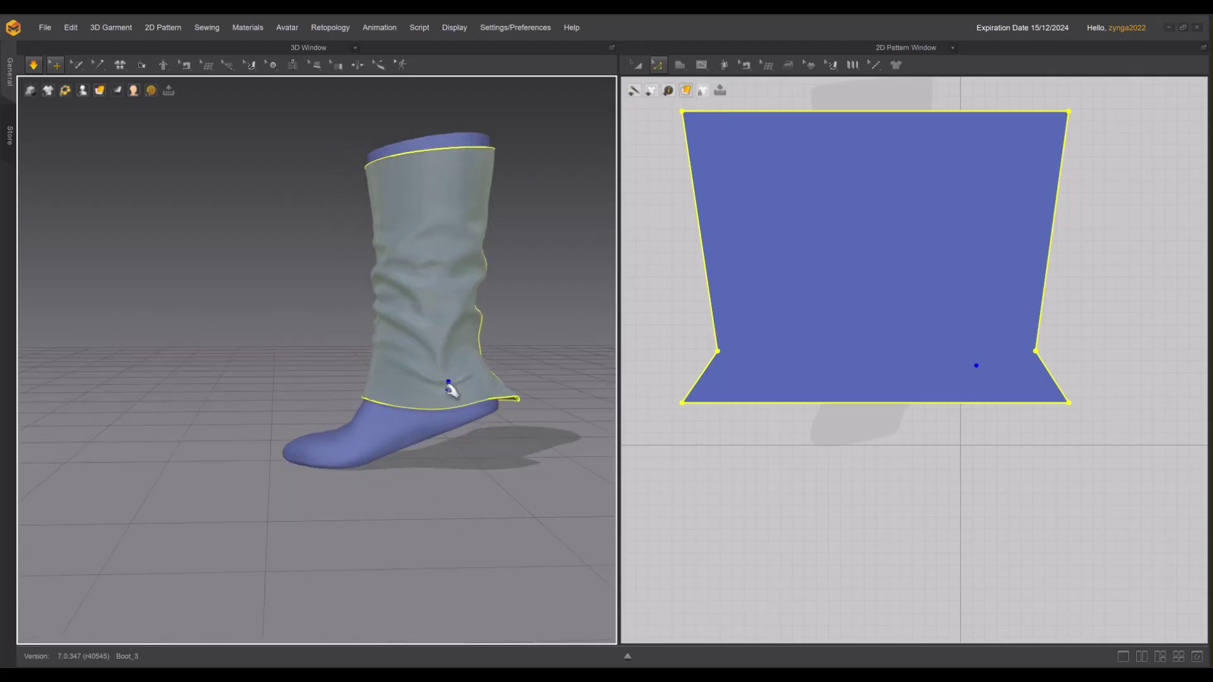
right_drag(523, 363, 397, 370)
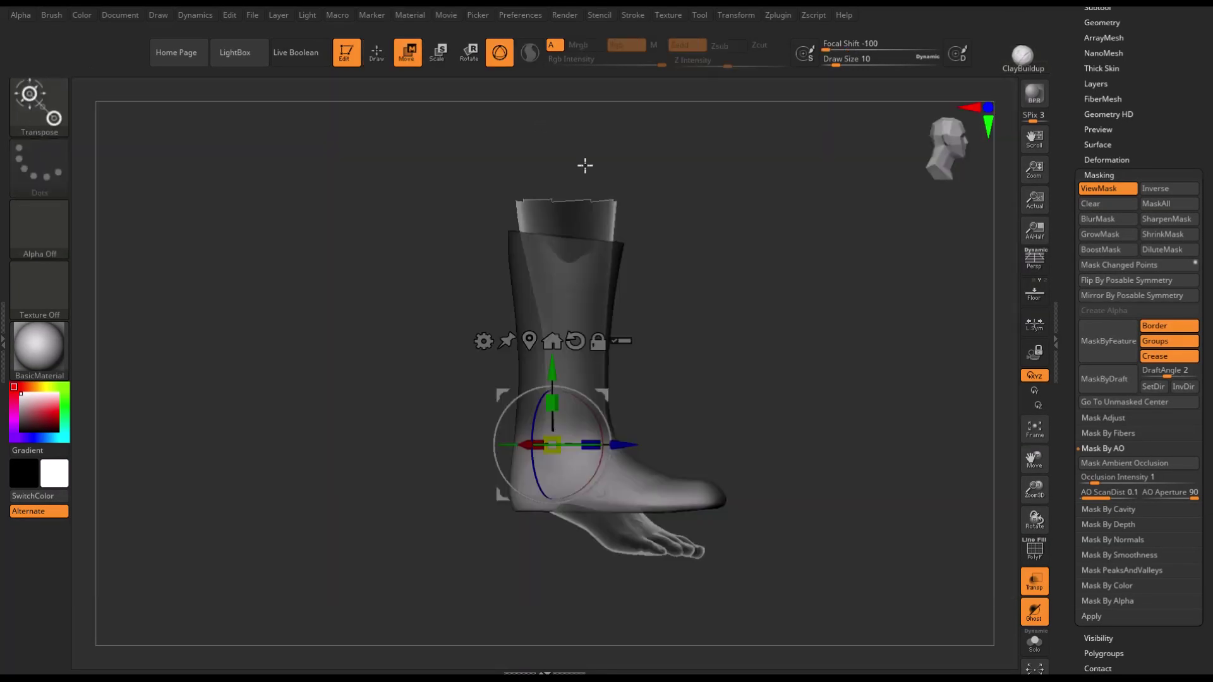
Switch to ZBrush and adjust the position and scale of the simplified boot form so it fits around the bare foot
drag(553, 373, 553, 382)
mouse_move(615, 453)
mouse_down()
mouse_move(599, 428)
mouse_move(601, 449)
mouse_up()
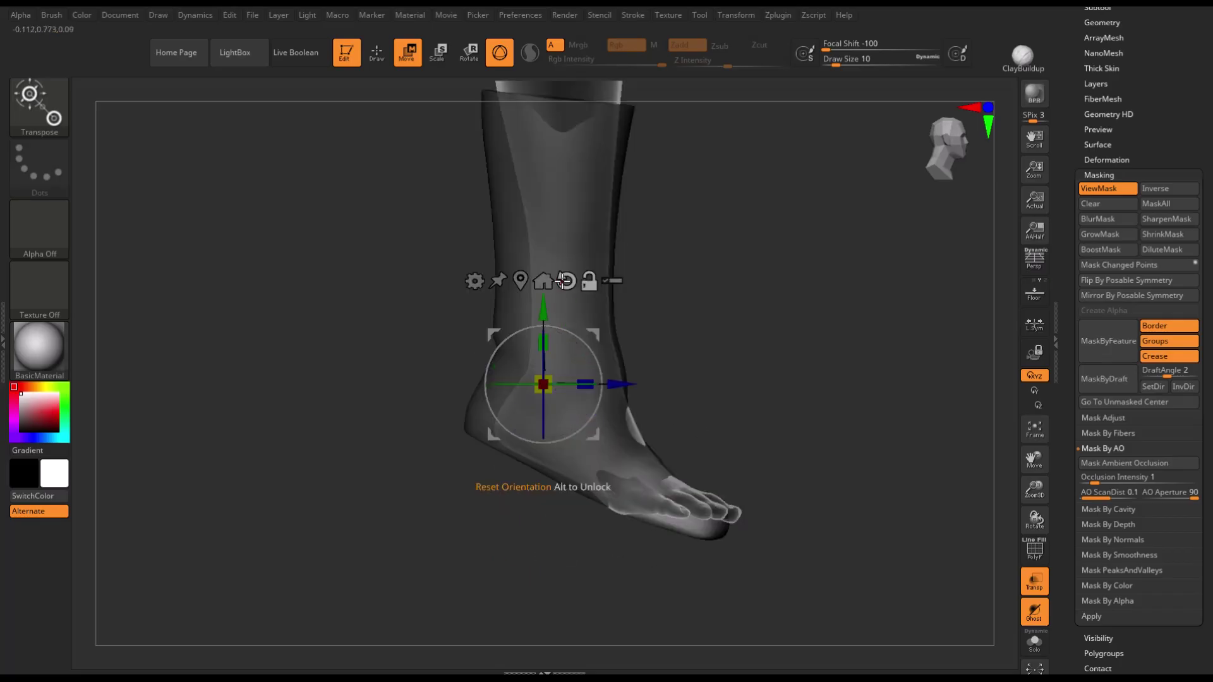
drag(593, 334, 679, 438)
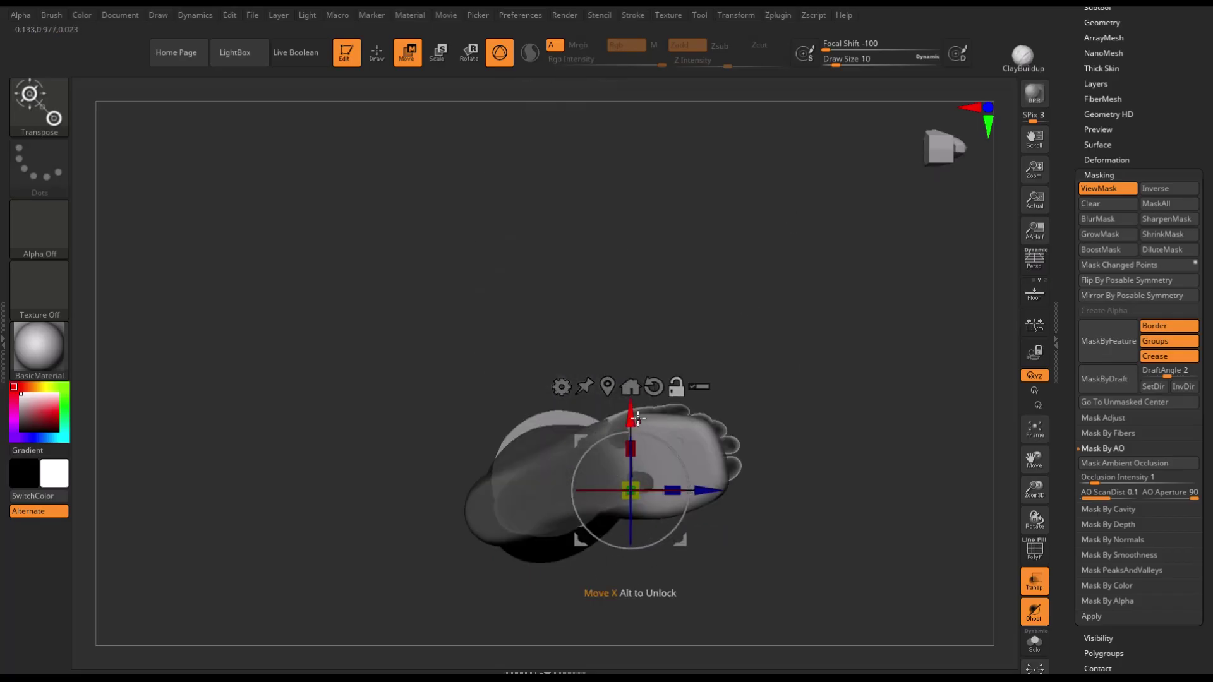
drag(634, 419, 634, 393)
mouse_move(683, 441)
mouse_down()
mouse_move(673, 426)
mouse_move(704, 445)
mouse_move(693, 455)
mouse_move(688, 437)
mouse_up()
click(676, 355)
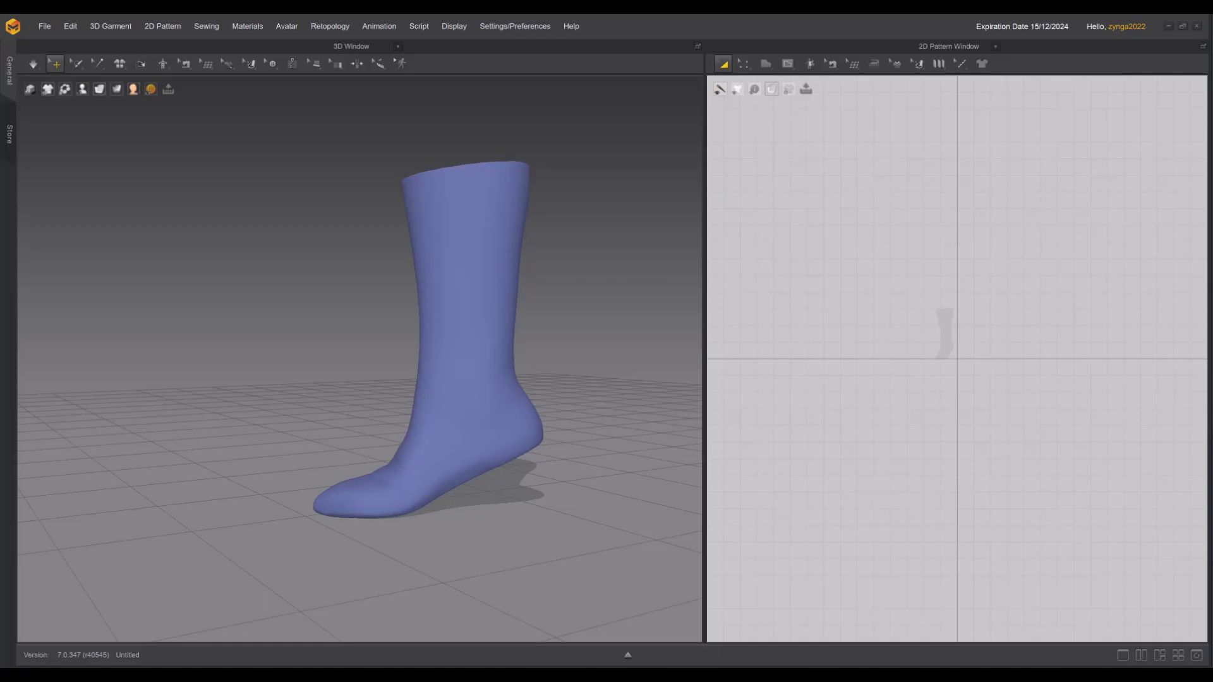
In Marvelous Designer, measure the avatar's ankle and upper shin with Basic Circumference Measure and record "32.17 = Upper Shin" in the WordPad notes
mouse_move(514, 514)
right_down()
mouse_move(634, 510)
mouse_move(513, 525)
right_up()
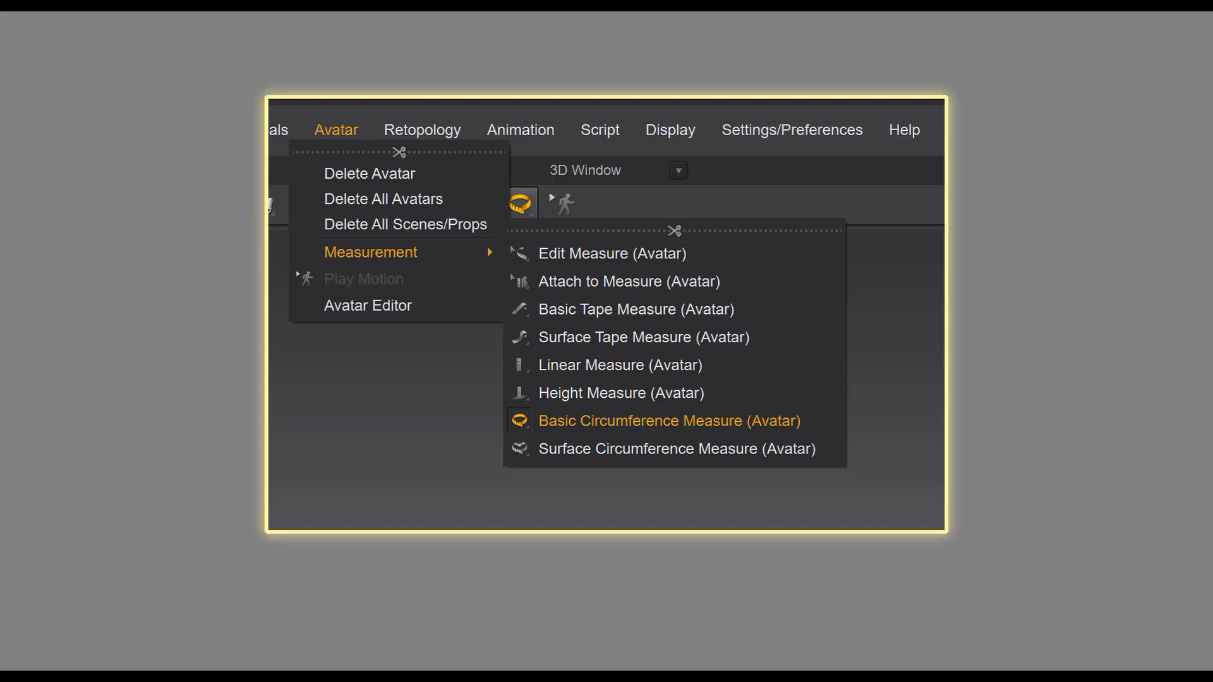
click(670, 421)
click(428, 377)
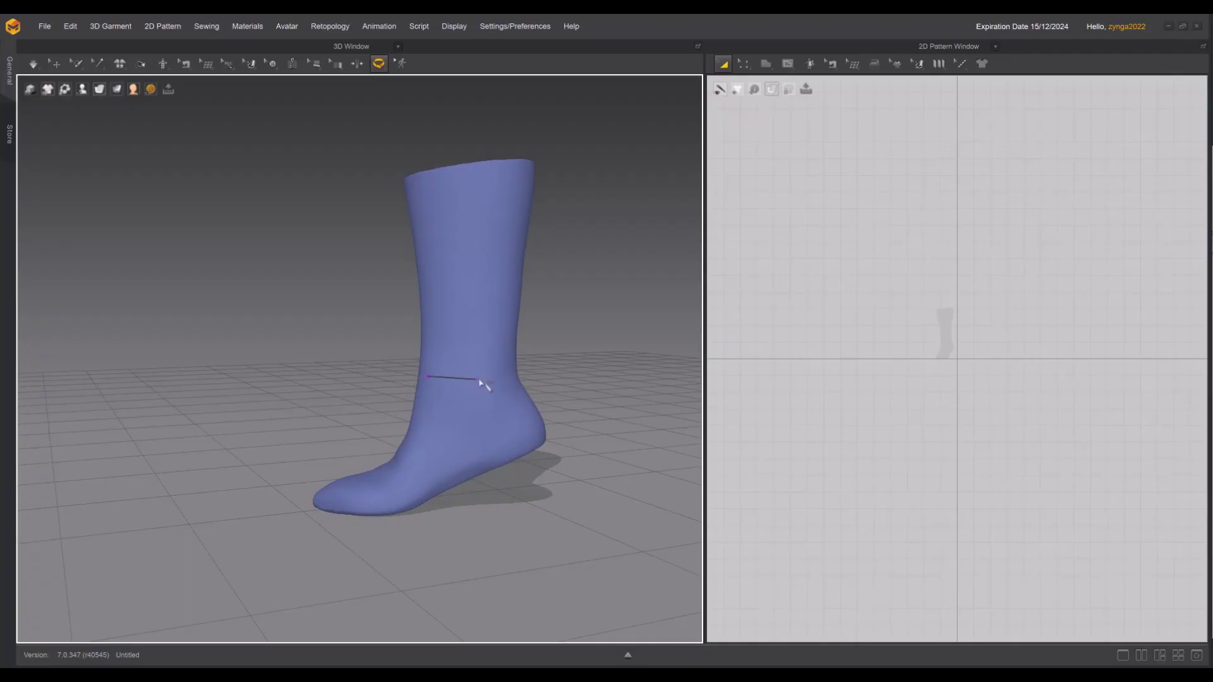
text(2.17 = Upper Shin)
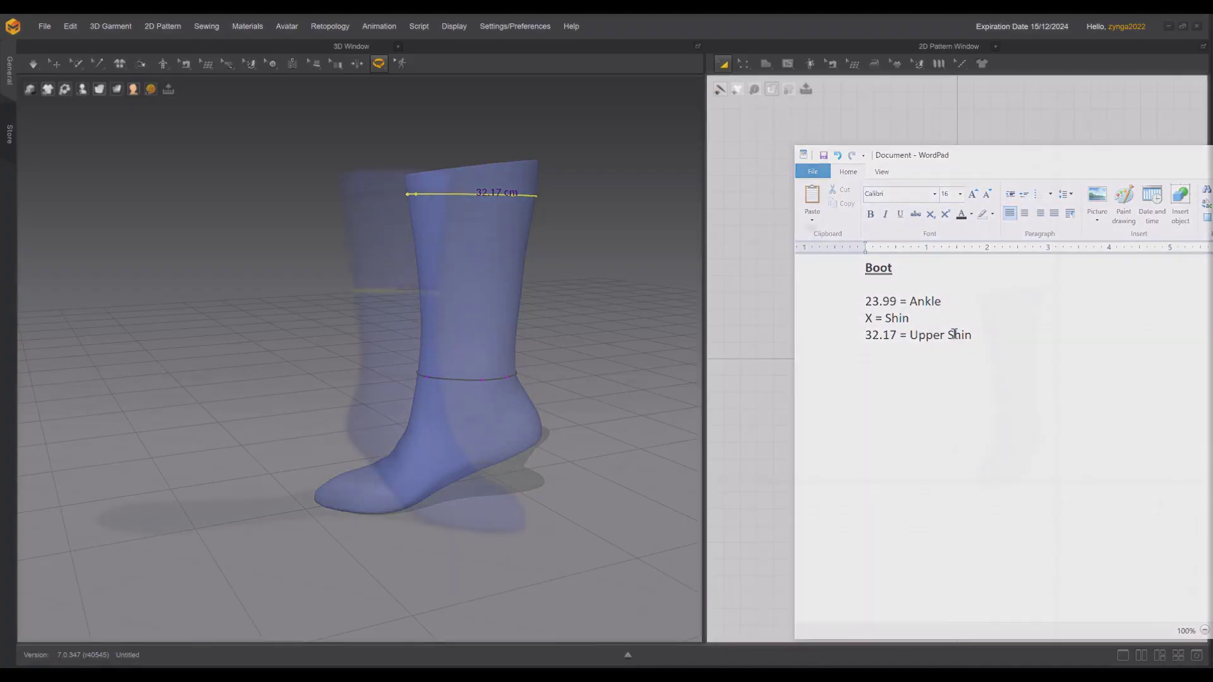
Draw a rectangular pattern about 33 by 20 cm over the shin silhouette and select it
click(766, 64)
click(766, 65)
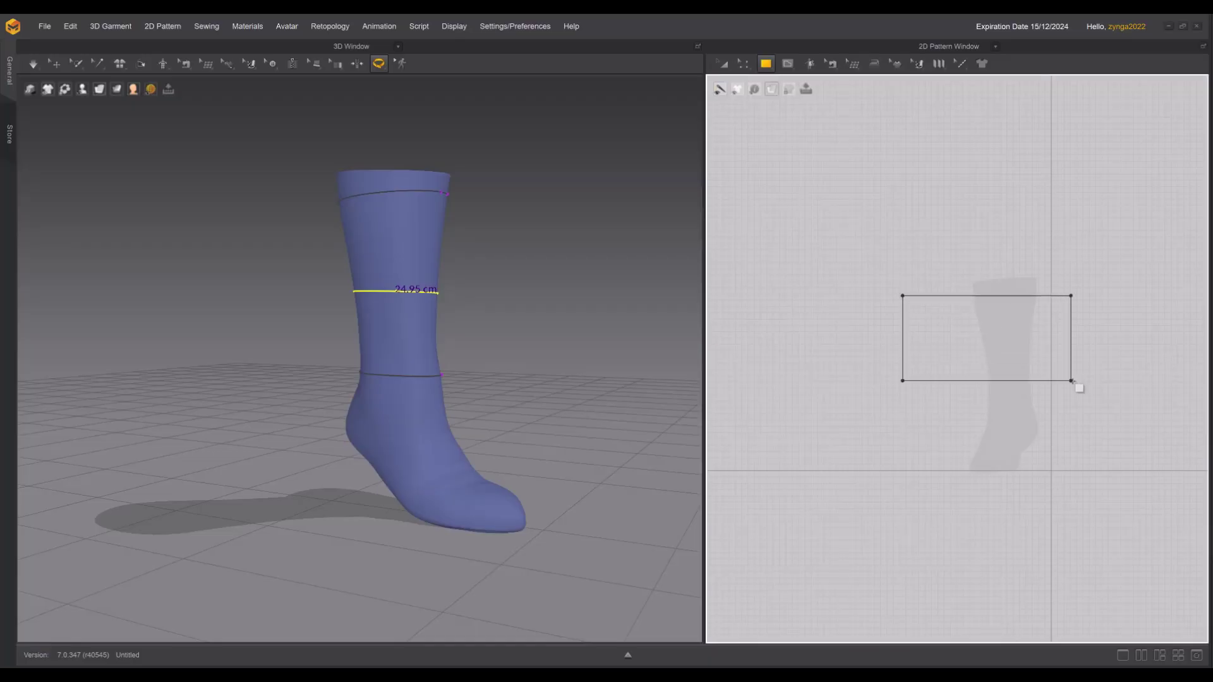
drag(1072, 382, 1110, 420)
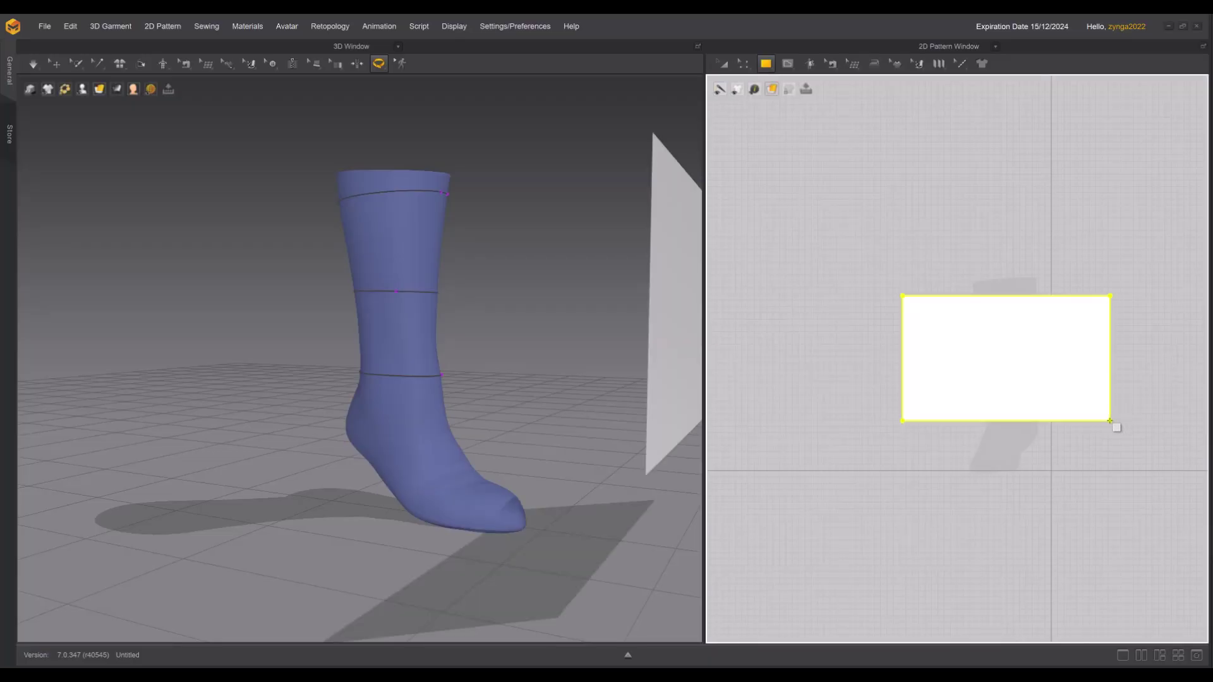
right_drag(538, 333, 523, 333)
scroll(522, 333, down, 3)
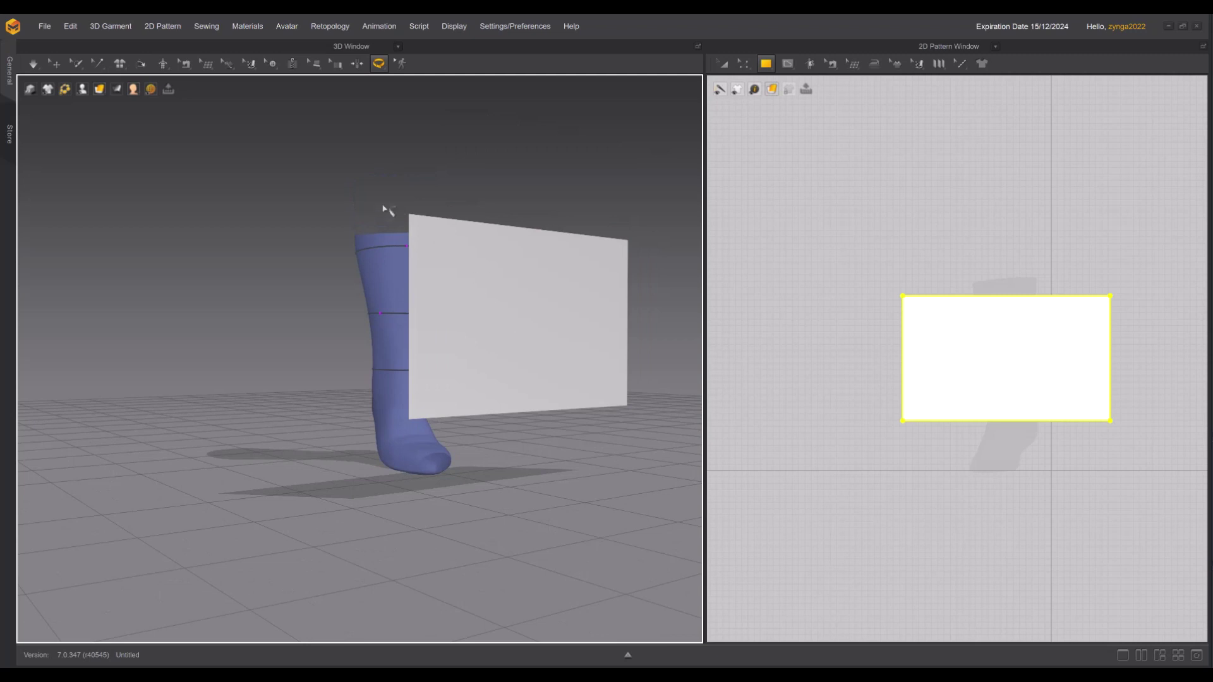
right_drag(394, 216, 387, 208)
click(55, 63)
click(988, 358)
Set the length of the rectangle's right side to 19.96 cm with Edit Pattern, using the Start direction
click(744, 63)
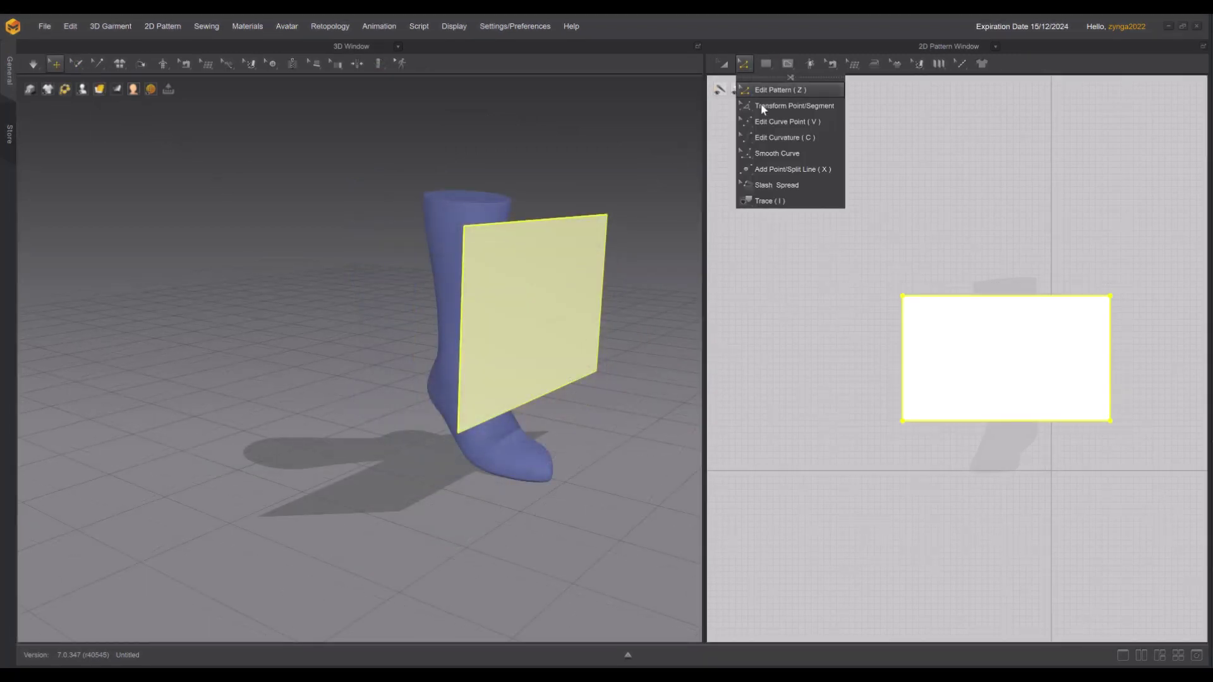
click(766, 91)
click(903, 324)
right_click(904, 324)
click(938, 352)
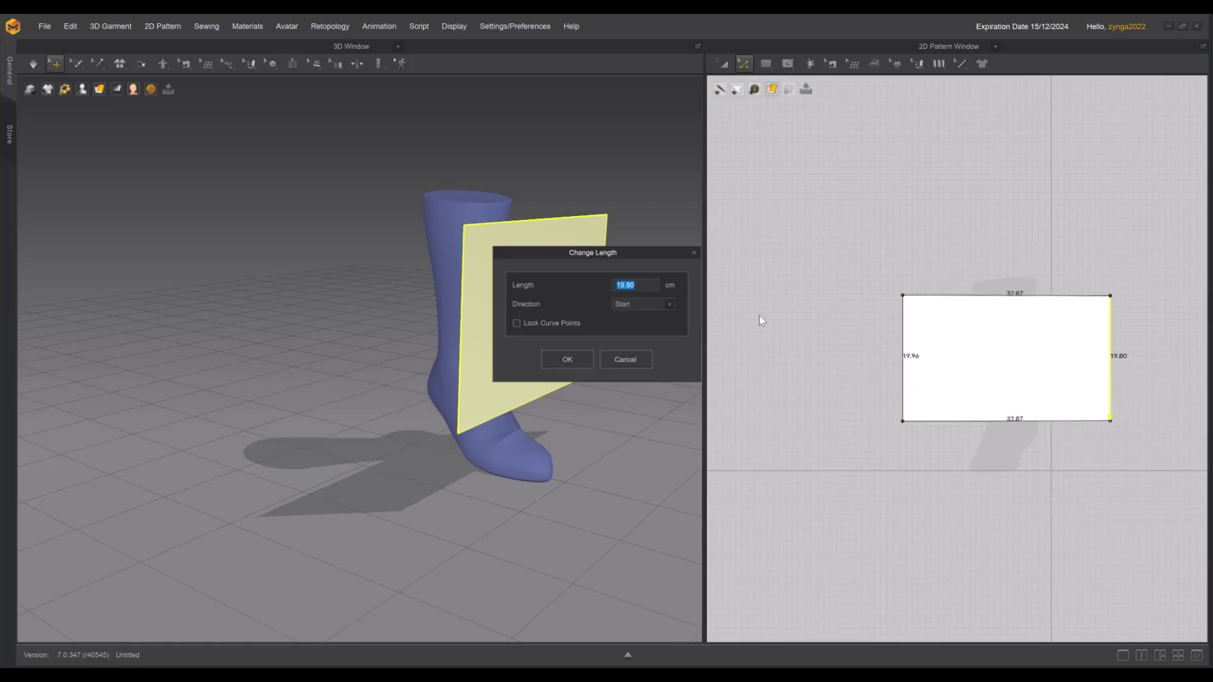
text(19.96)
click(568, 359)
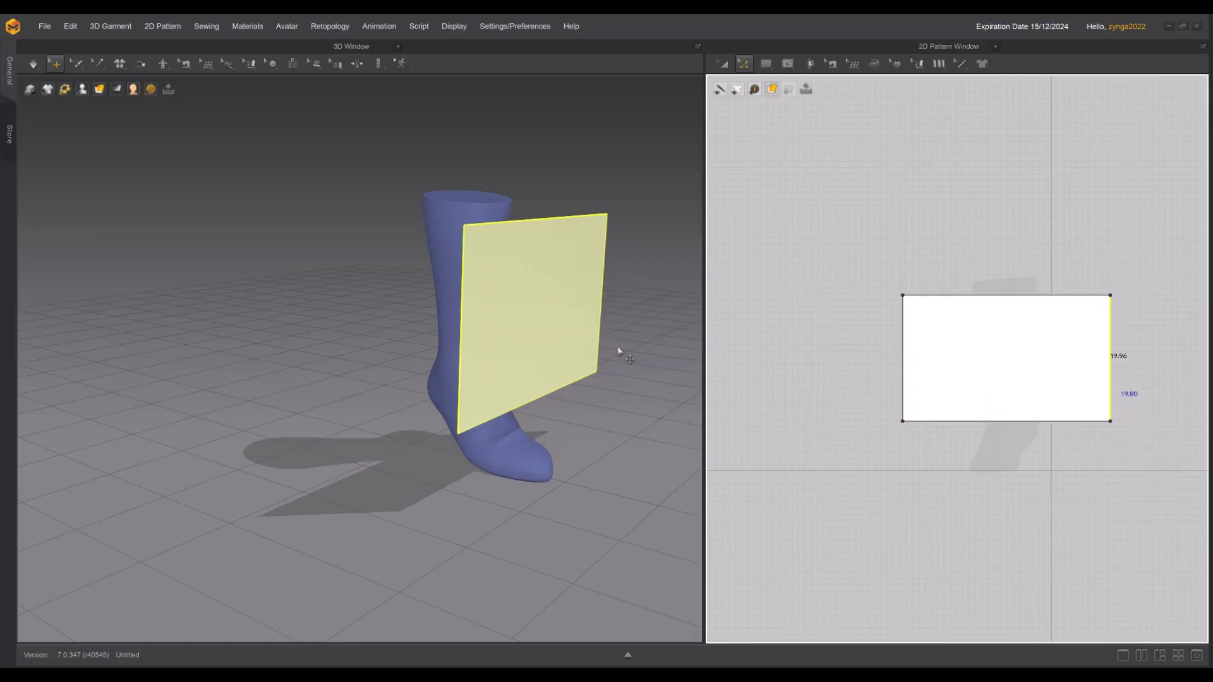
Set the length of the pattern's top edge to 32.17 cm with direction Both
middle_drag(909, 228, 828, 180)
right_click(913, 255)
click(949, 317)
click(643, 304)
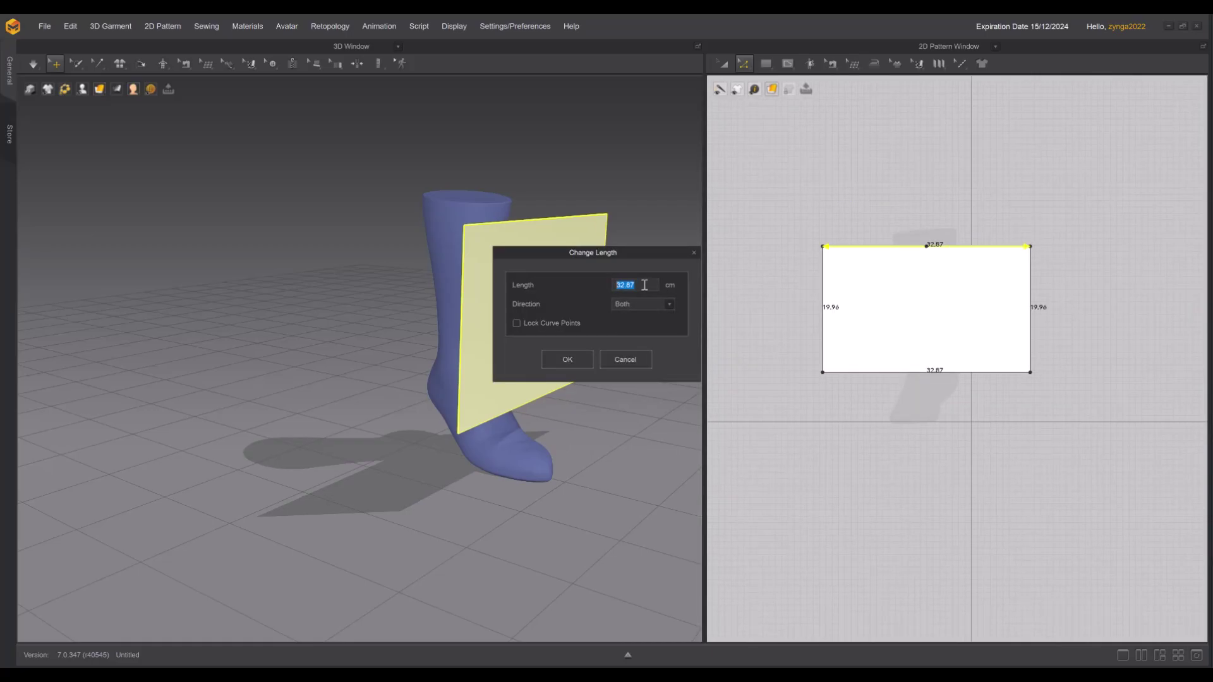
click(566, 359)
Set the length of the pattern's bottom edge to 23.99 cm to match the ankle
right_click(923, 371)
click(891, 393)
click(824, 345)
click(1011, 392)
right_click(942, 372)
click(975, 445)
text(23.99)
key(Return)
Show the avatar's arrangement points and wrap the pattern onto the point in front of the lower leg
mouse_move(82, 91)
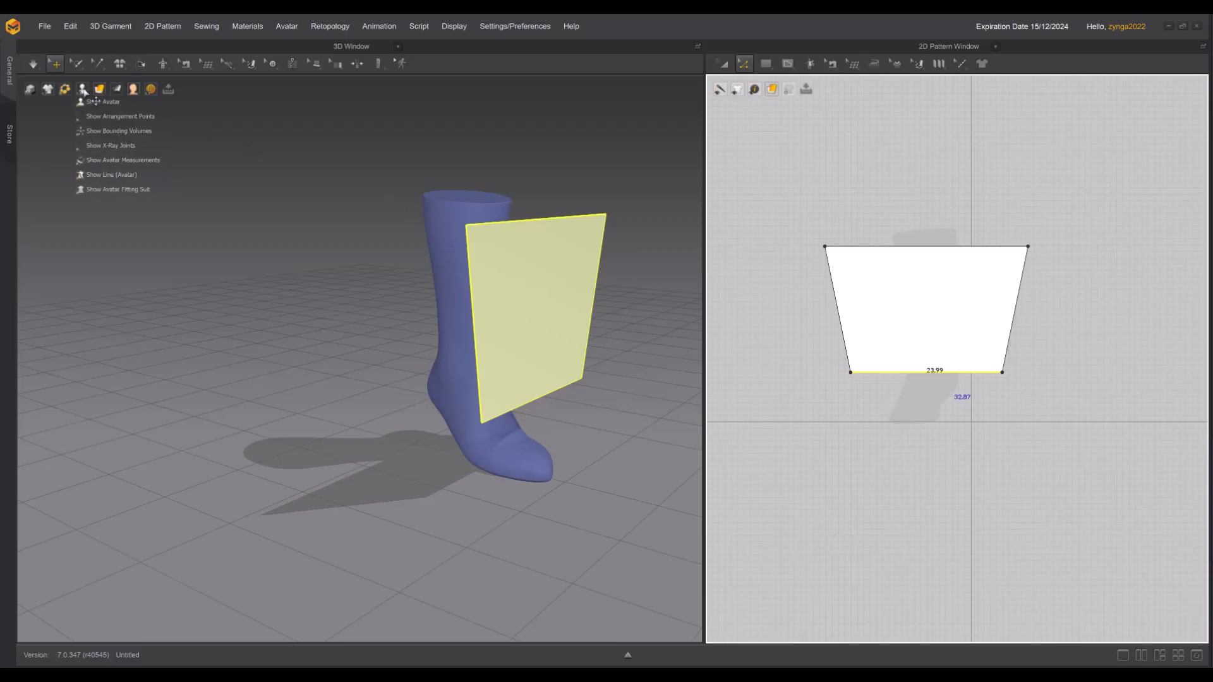
click(98, 119)
mouse_move(269, 184)
right_down()
mouse_move(328, 192)
mouse_move(271, 189)
right_up()
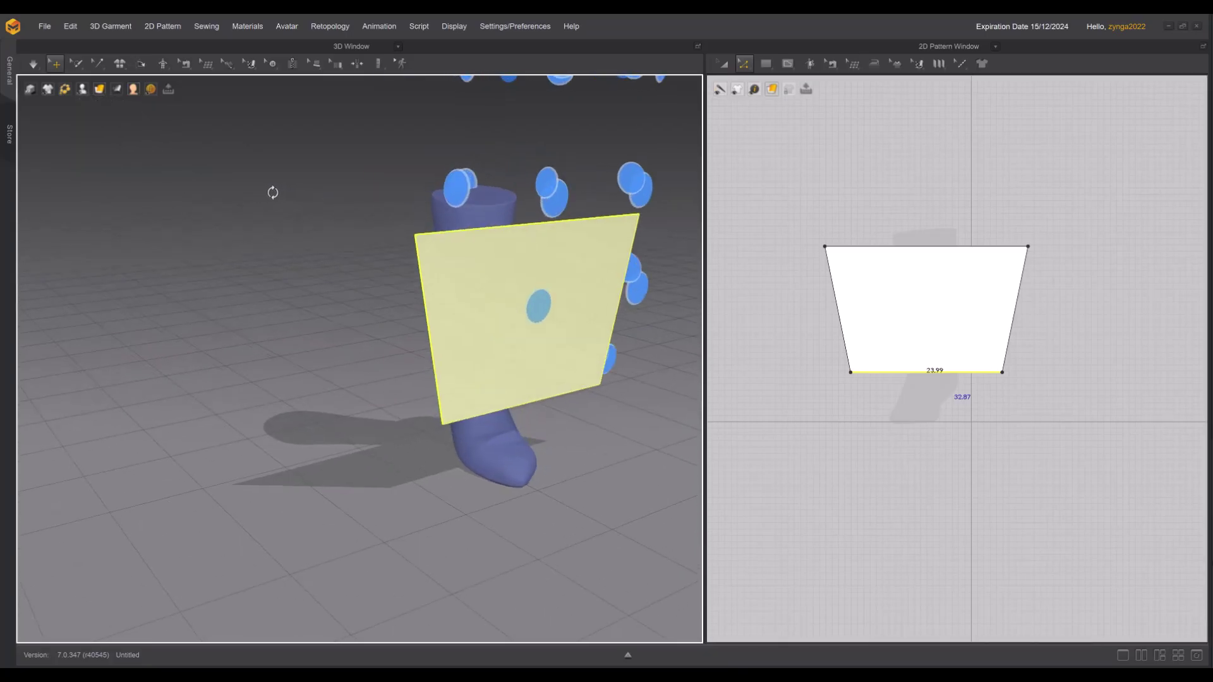
click(537, 314)
right_drag(539, 304, 705, 268)
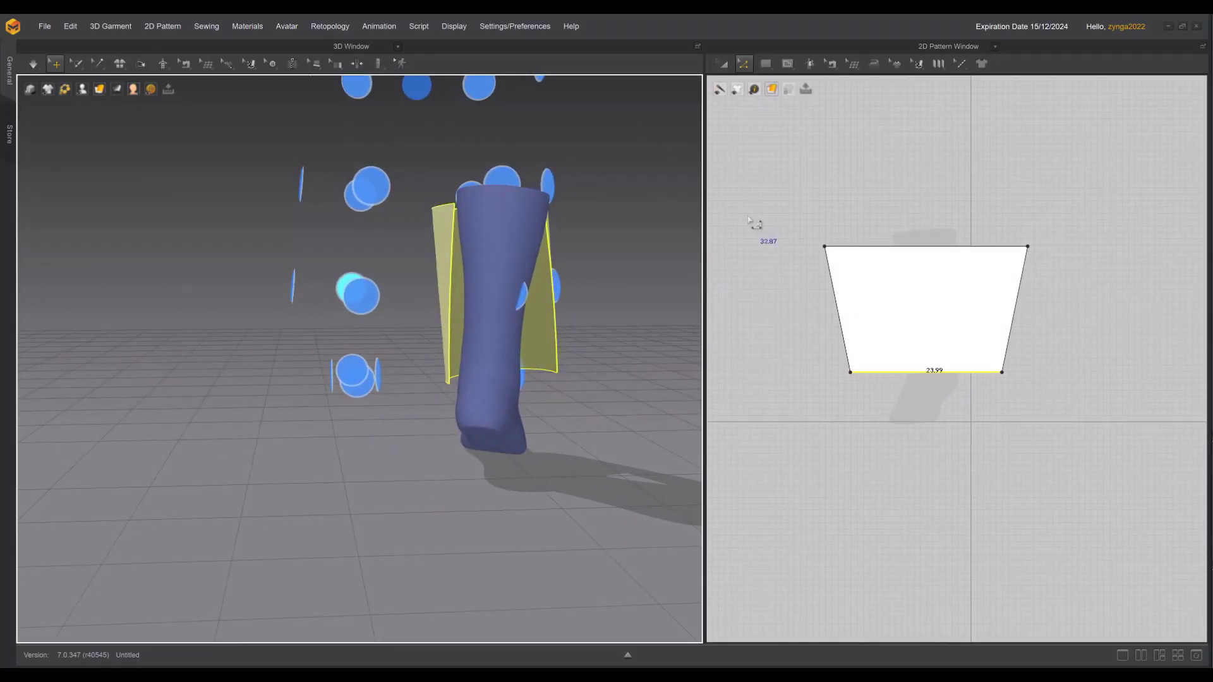
Sew the pattern's two slanted sides together with Segment Sewing
click(830, 65)
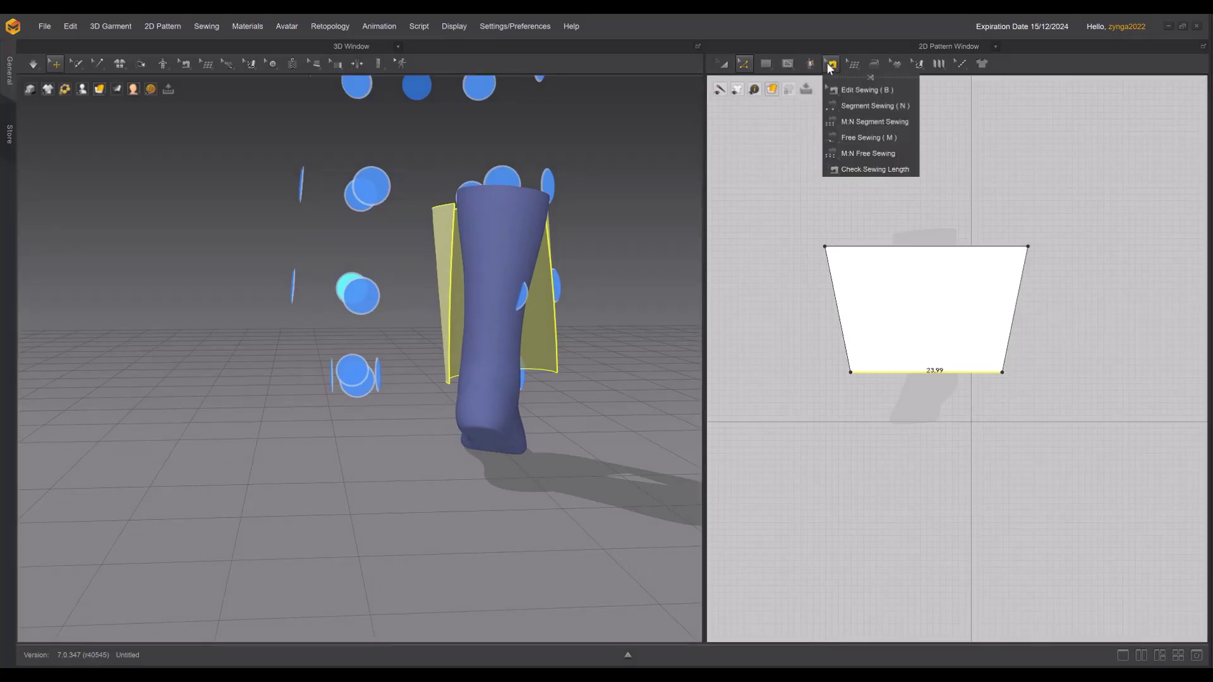
click(867, 107)
click(832, 273)
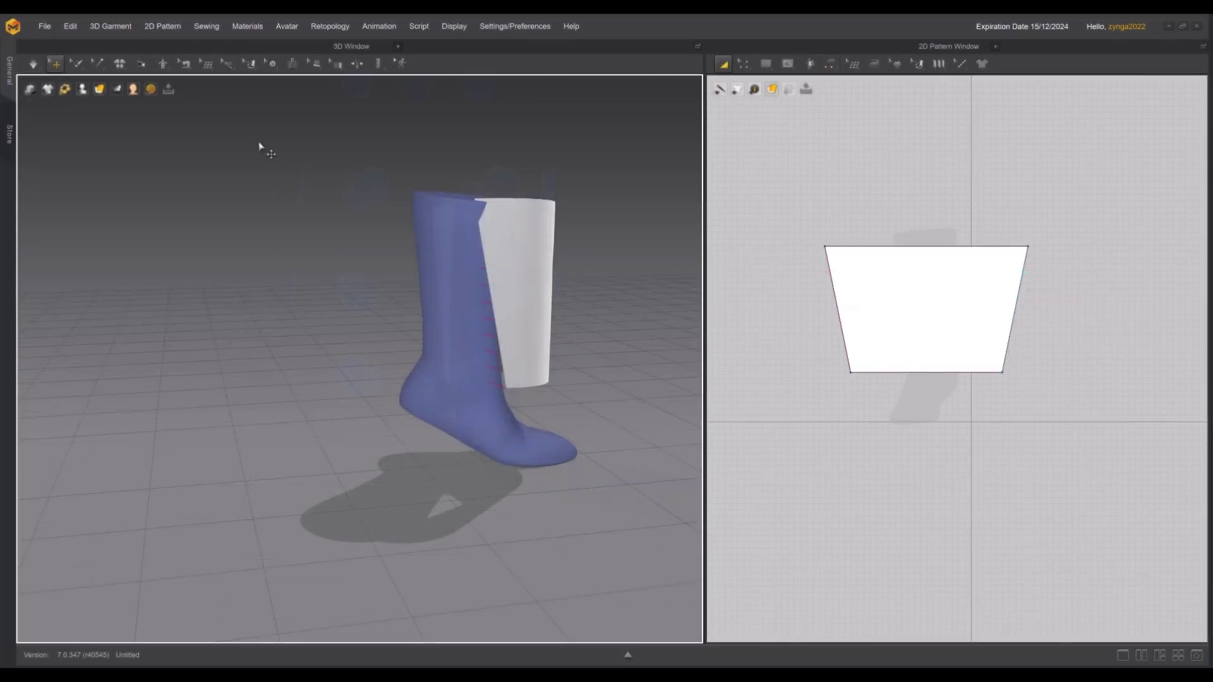
Move the sewn pattern over the leg and run the simulation to drape it
right_drag(349, 142, 322, 162)
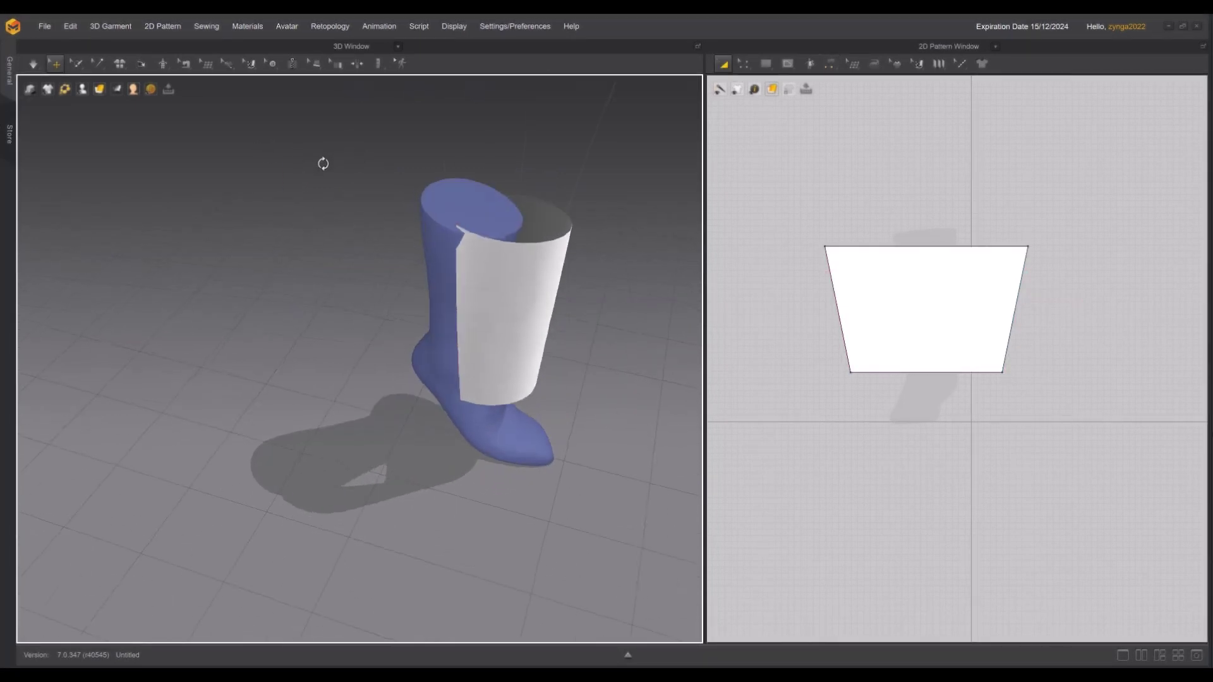
click(548, 314)
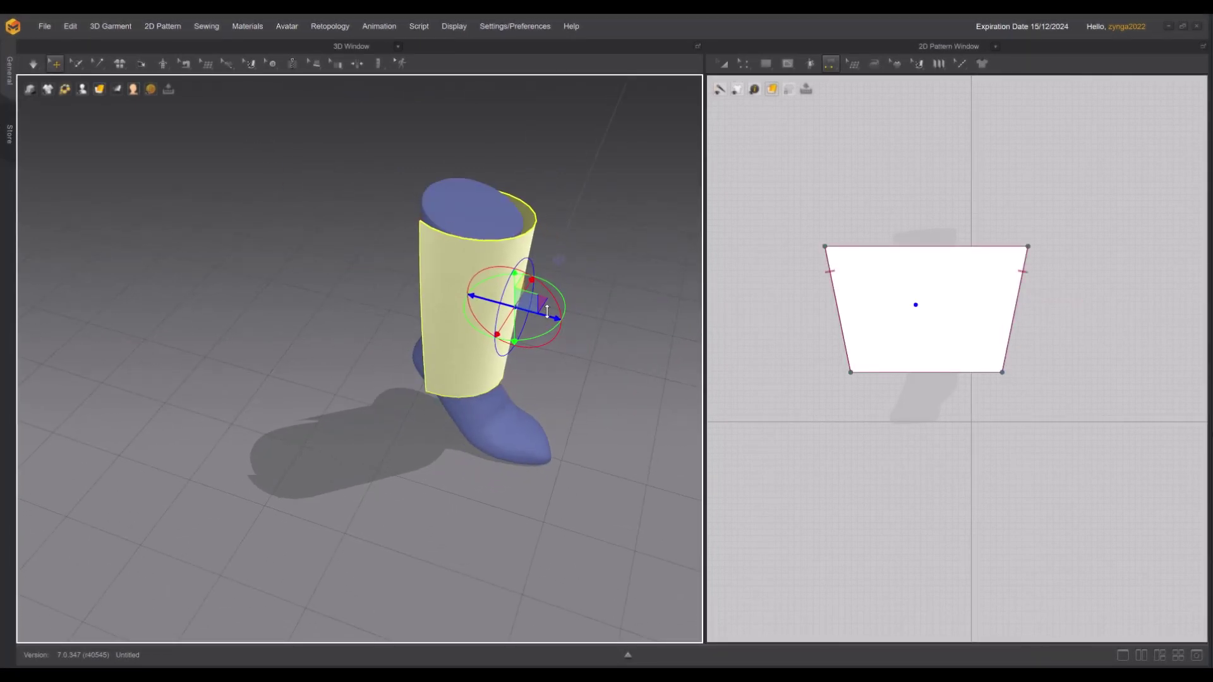
click(33, 63)
click(70, 105)
right_drag(294, 304, 487, 270)
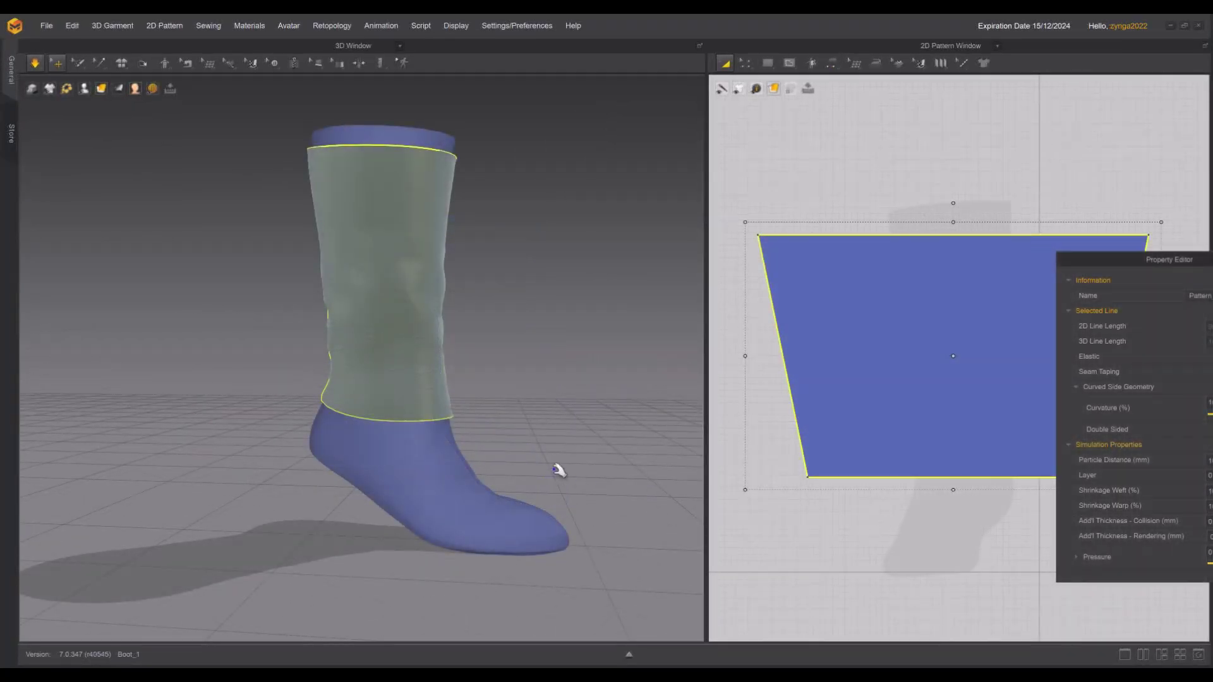
Move the Property Editor clear of the shin pattern
right_drag(558, 471, 276, 459)
scroll(276, 460, up, 2)
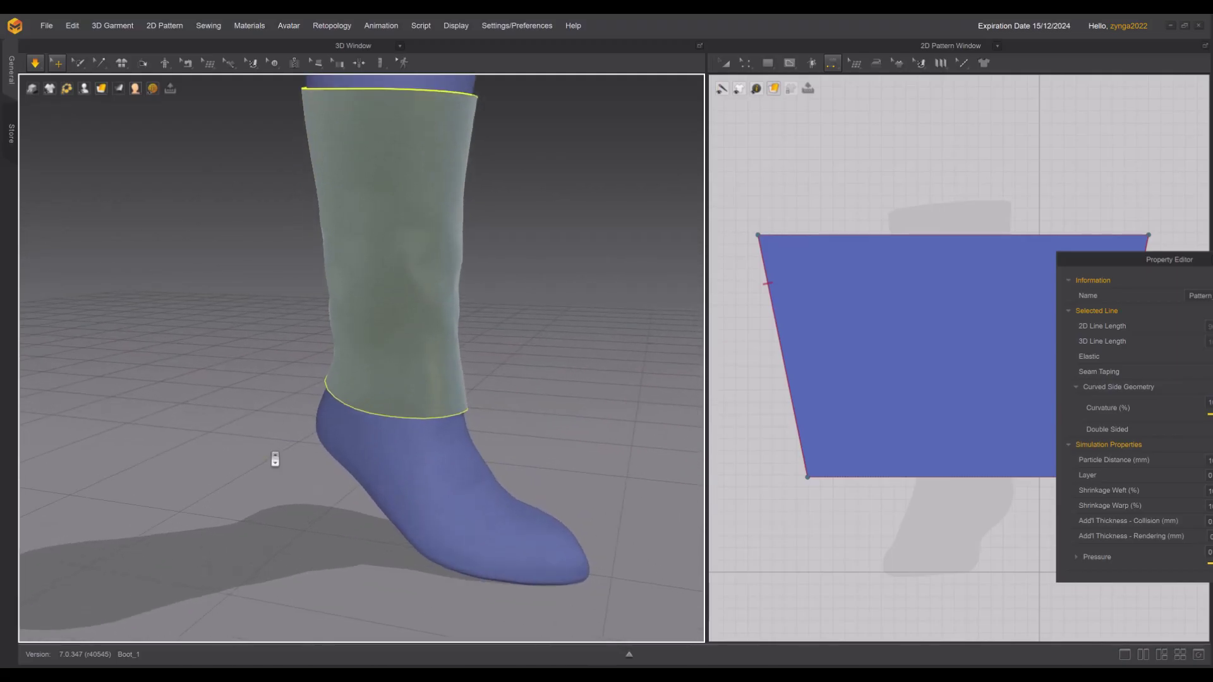
click(1067, 236)
drag(1115, 257, 1067, 412)
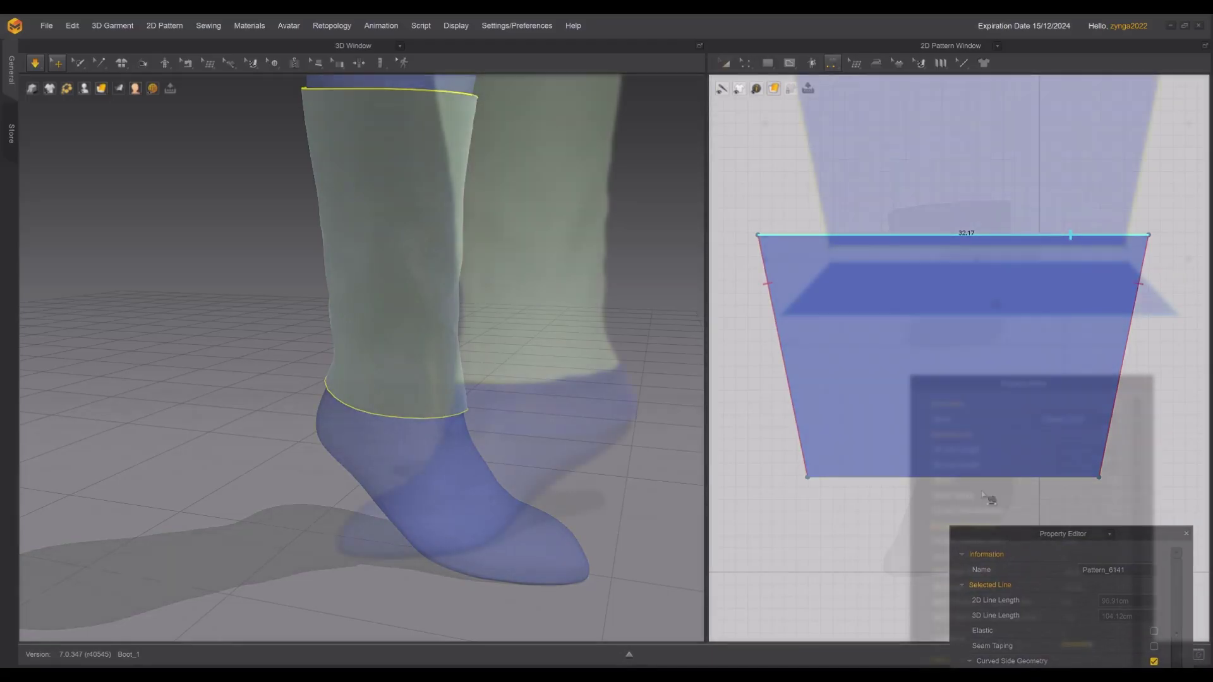
Select the shin pattern together with the ankle strip and activate both for simulation
shift+click(876, 165)
right_click(876, 165)
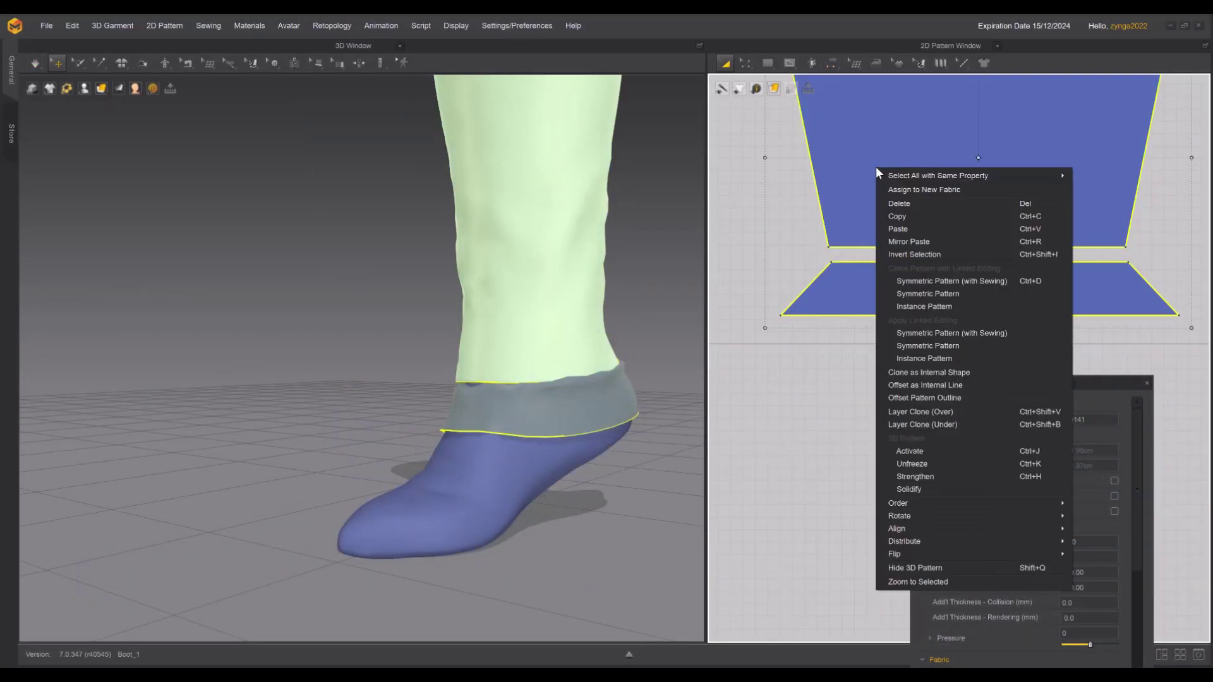
click(916, 451)
scroll(203, 171, down, 3)
right_drag(203, 170, 284, 259)
click(330, 255)
scroll(275, 259, up, 3)
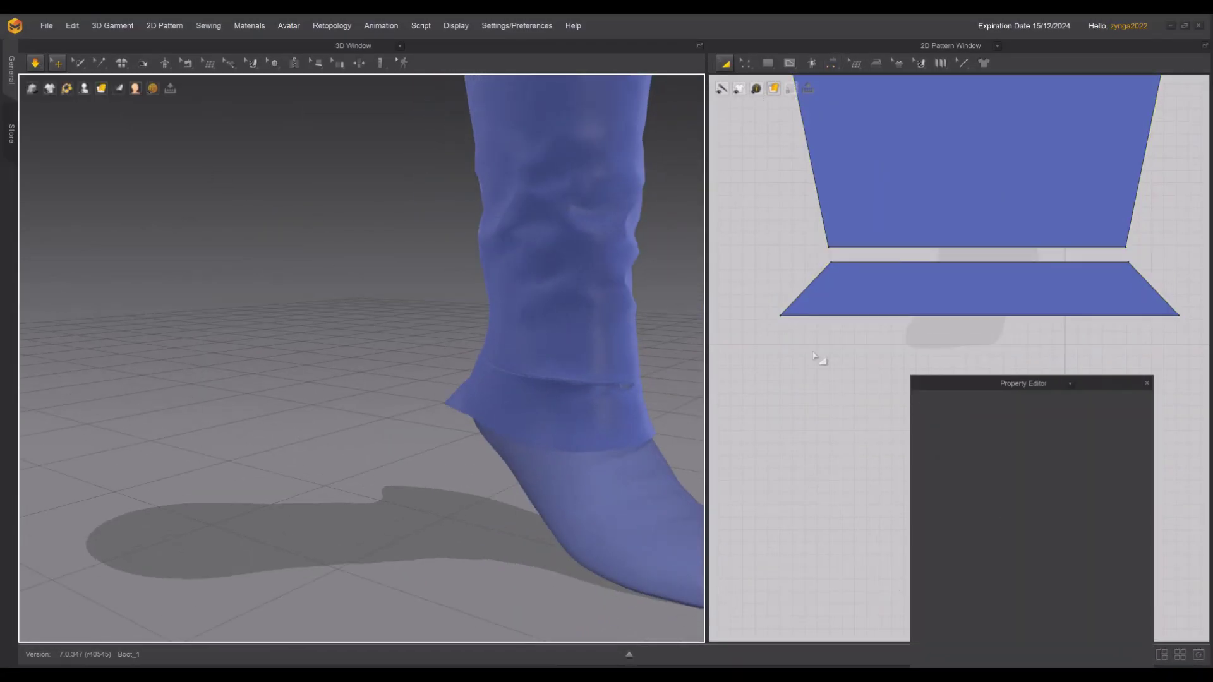
Set the particle distance of the shin pattern and ankle strip to 5 mm
click(928, 223)
shift+click(937, 281)
drag(1079, 542, 1029, 539)
text(5)
key(Return)
Pull the simulated fabric at several spots around the ankle strip and its hem to settle the folds
right_drag(238, 127, 293, 214)
scroll(495, 278, down, 3)
right_drag(495, 278, 300, 257)
drag(414, 399, 413, 407)
right_drag(597, 346, 537, 352)
drag(521, 425, 524, 470)
right_drag(577, 412, 316, 398)
drag(545, 393, 616, 404)
right_drag(442, 404, 633, 408)
drag(634, 409, 632, 413)
right_drag(506, 354, 305, 287)
Restart the simulation and nudge the fabric around the ankle seam slightly downward
key(space)
click(35, 64)
drag(509, 390, 511, 401)
drag(513, 355, 514, 364)
right_drag(373, 329, 518, 348)
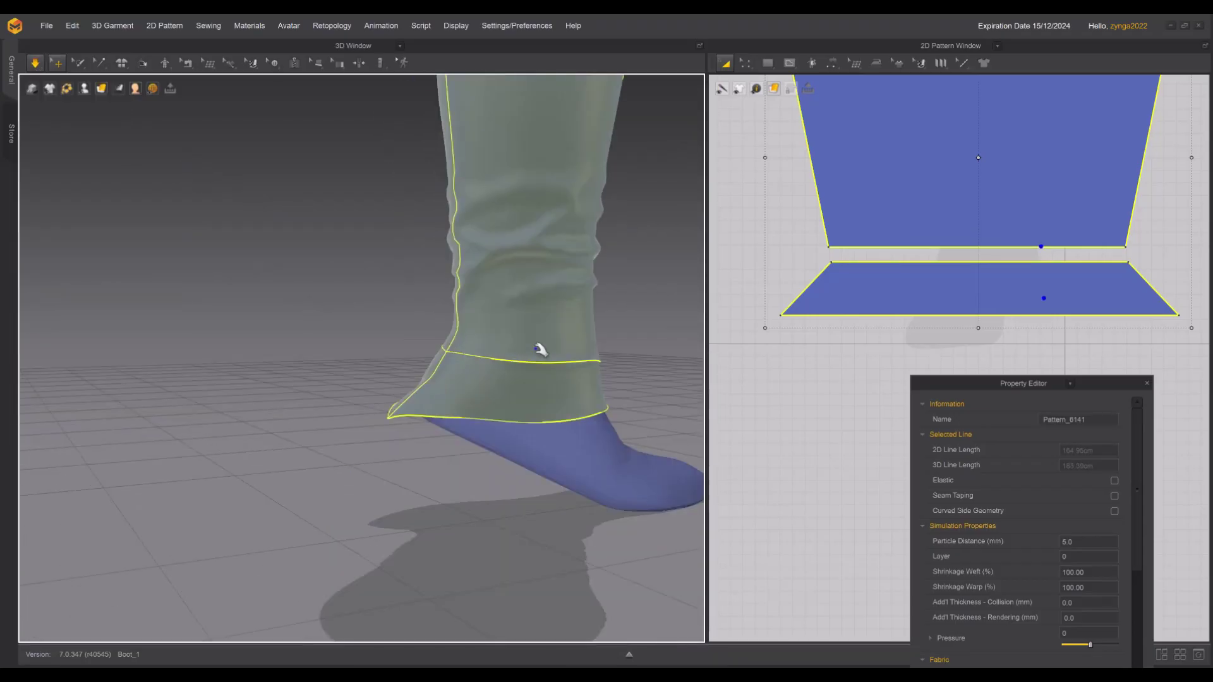
scroll(298, 317, down, 3)
scroll(427, 297, down, 4)
Stop the garment simulation
click(163, 26)
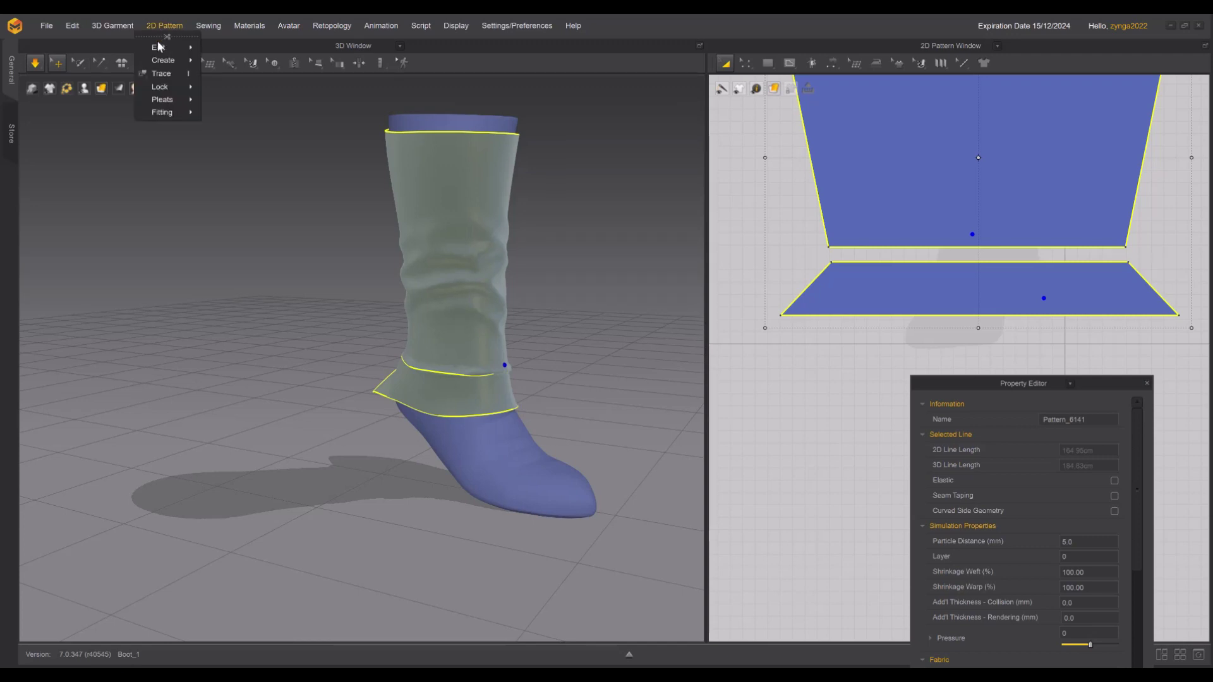
mouse_move(112, 25)
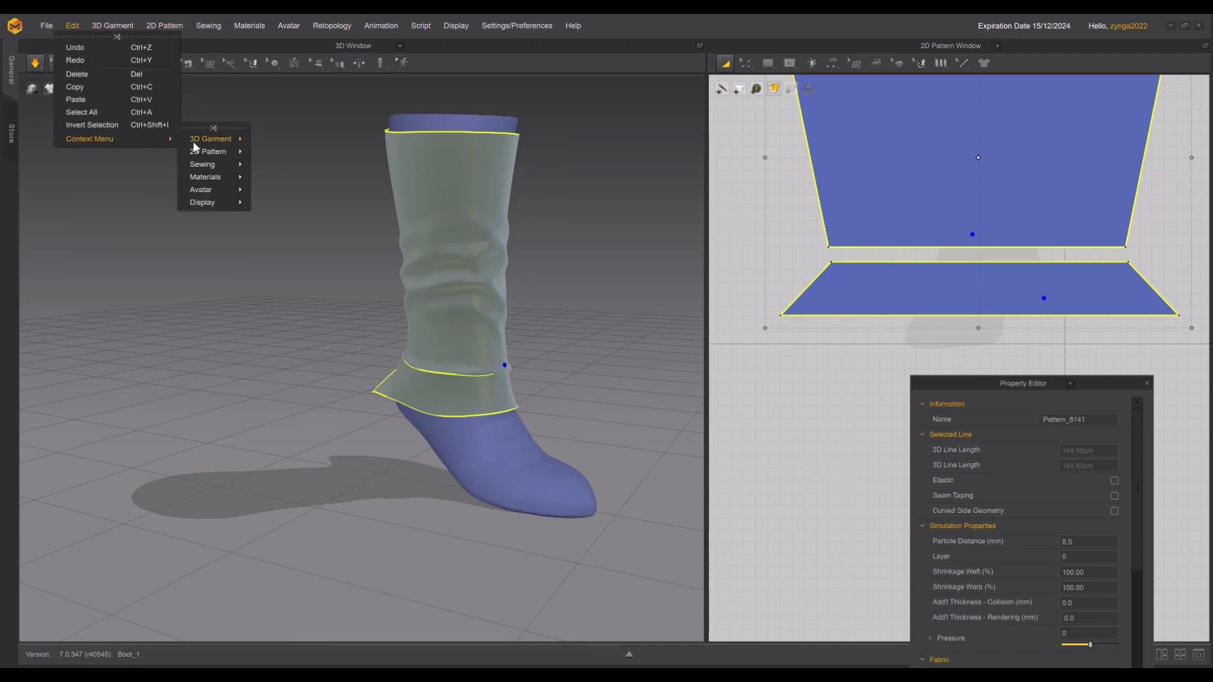
click(303, 217)
key(space)
mouse_move(303, 217)
right_down()
mouse_move(228, 244)
mouse_move(300, 240)
right_up()
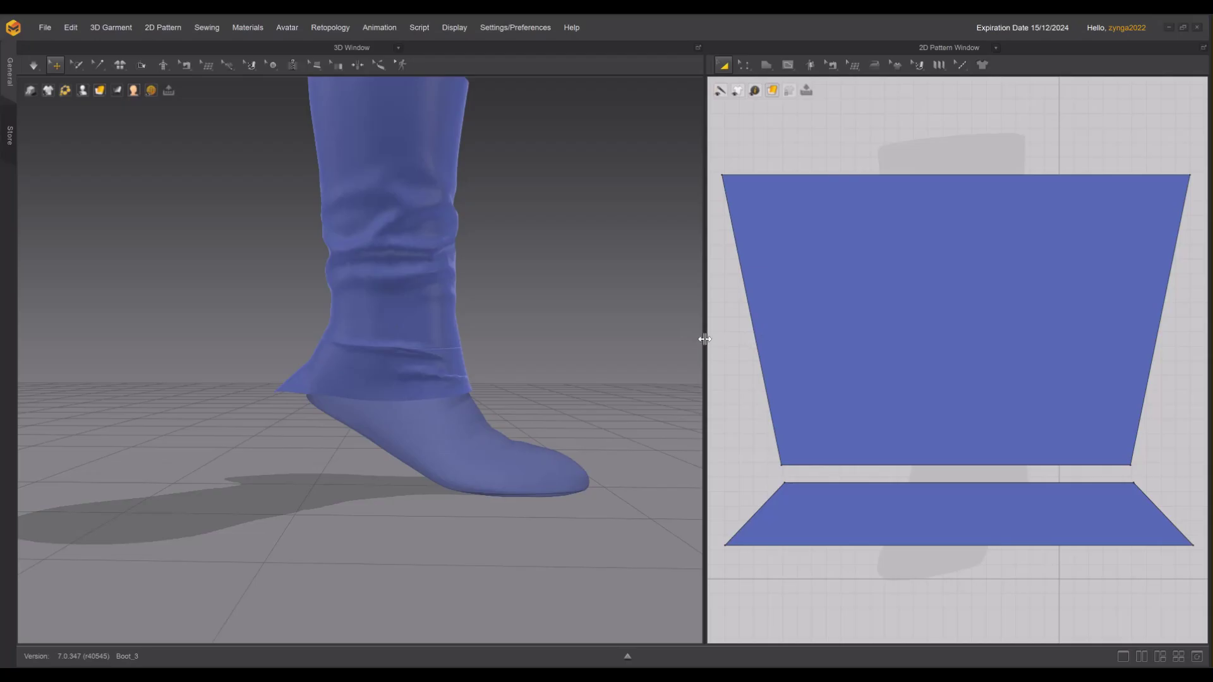
Widen the 2D pattern view and move the ankle strip up against the shin pattern's bottom edge
drag(704, 340, 618, 340)
click(867, 444)
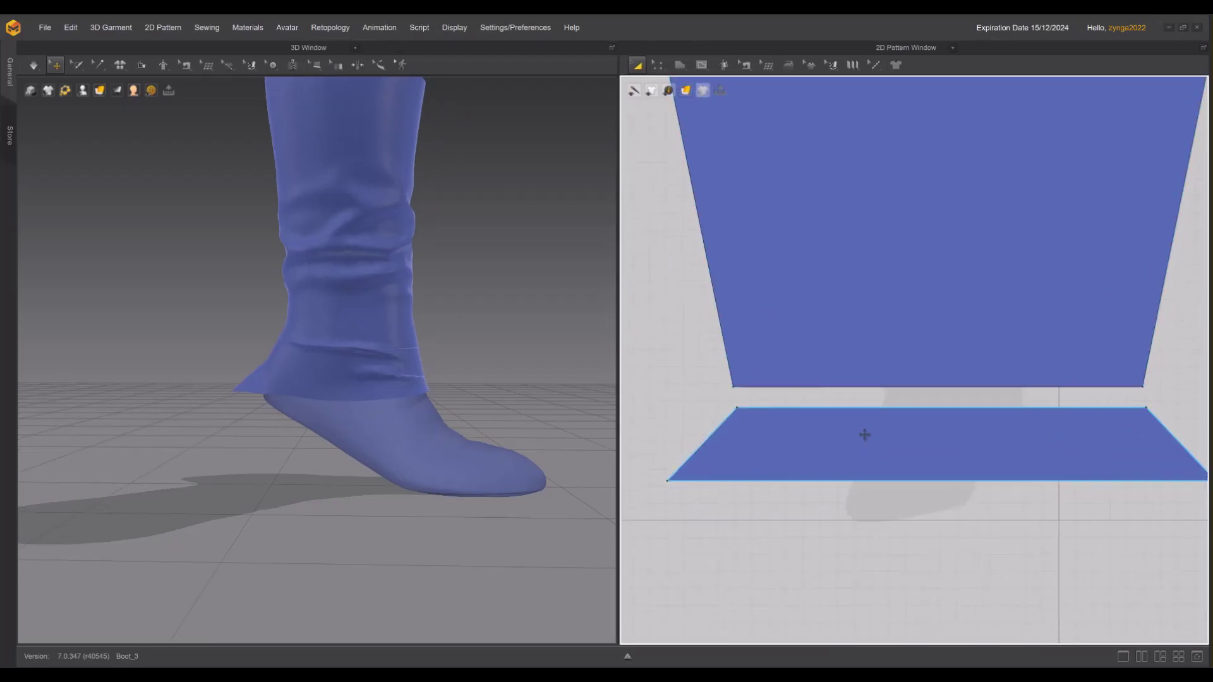
click(637, 65)
click(898, 436)
drag(898, 436, 899, 419)
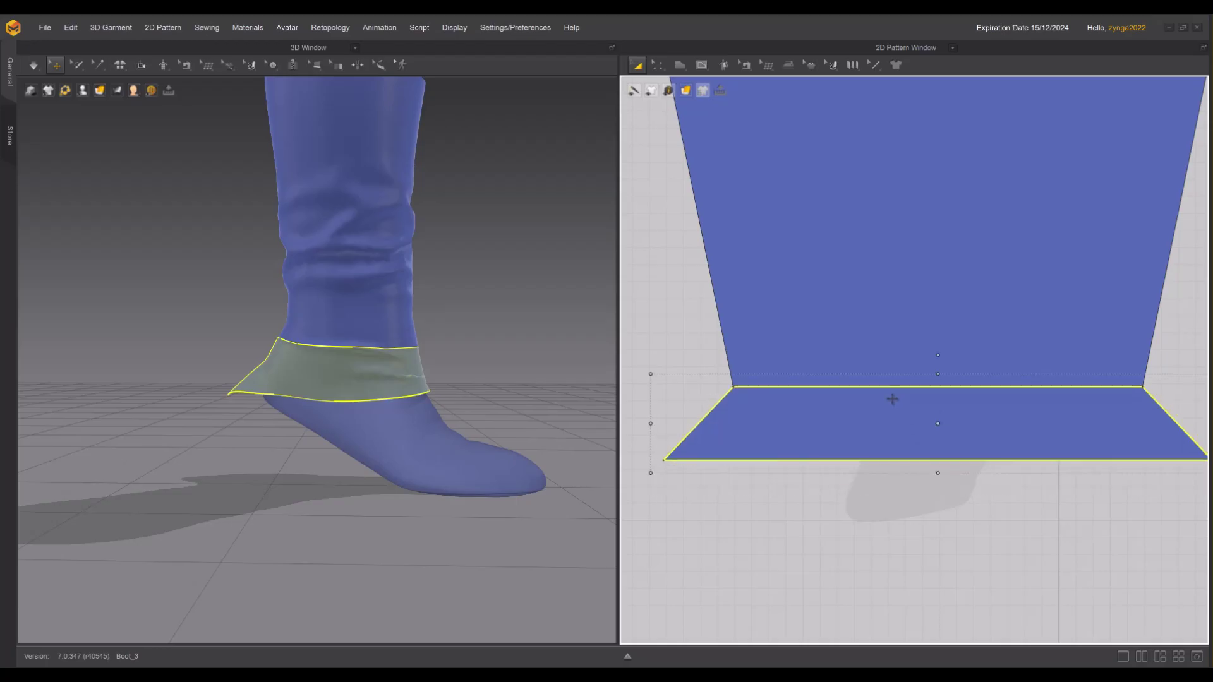
Merge the ankle strip and the shin pattern into one piece along their shared edge
click(657, 64)
scroll(891, 183, up, 5)
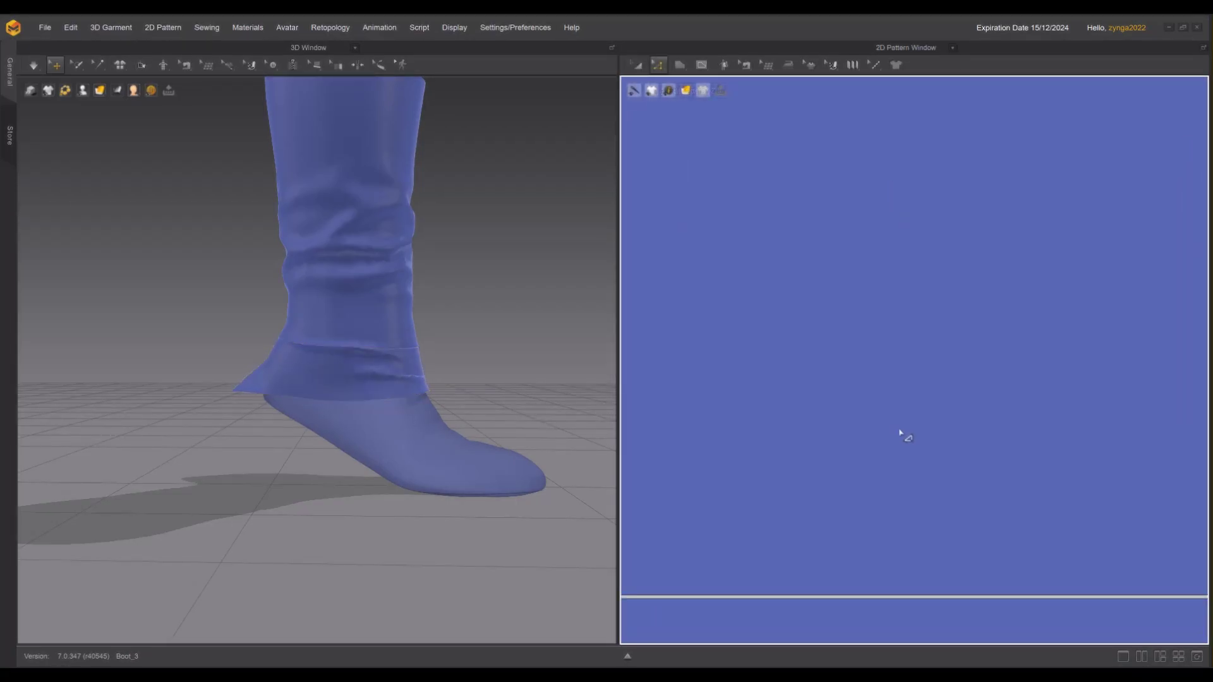
click(909, 599)
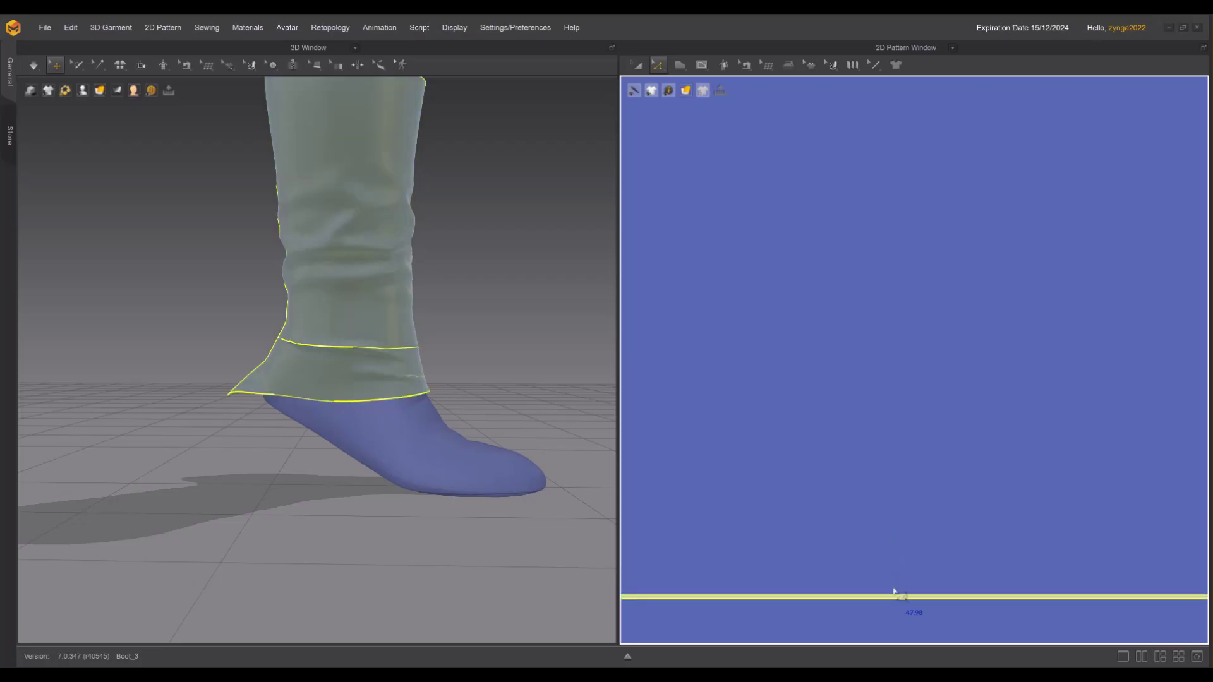
right_click(895, 596)
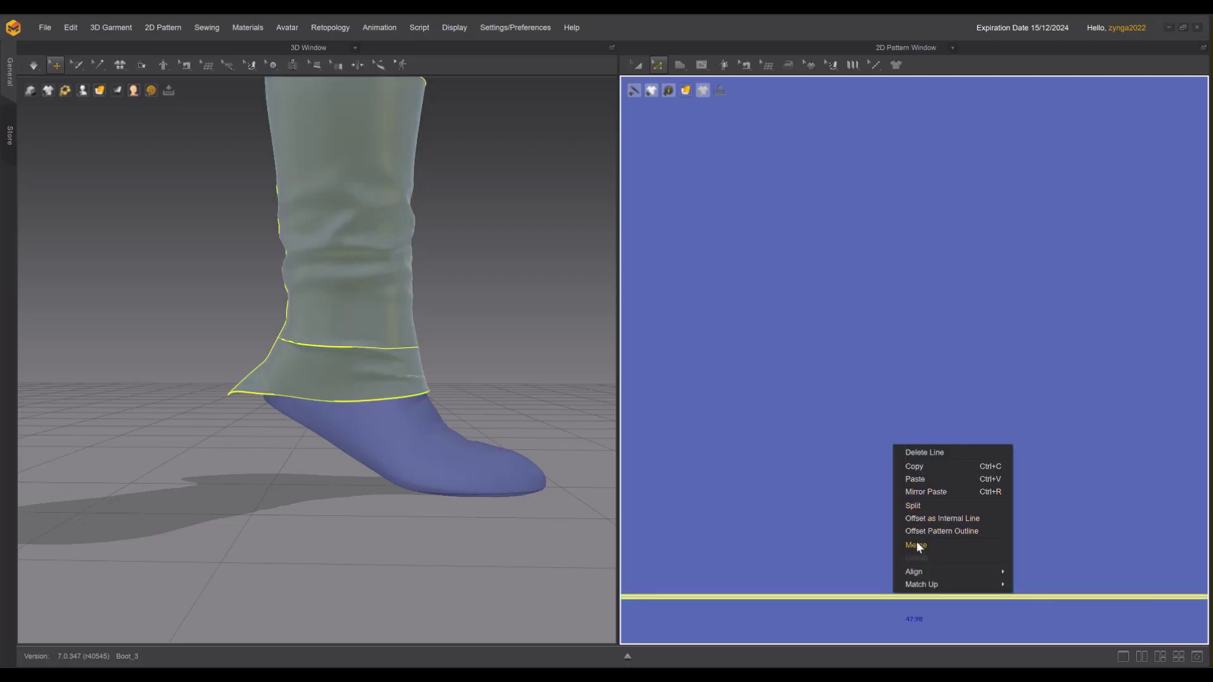
click(916, 545)
scroll(936, 490, down, 5)
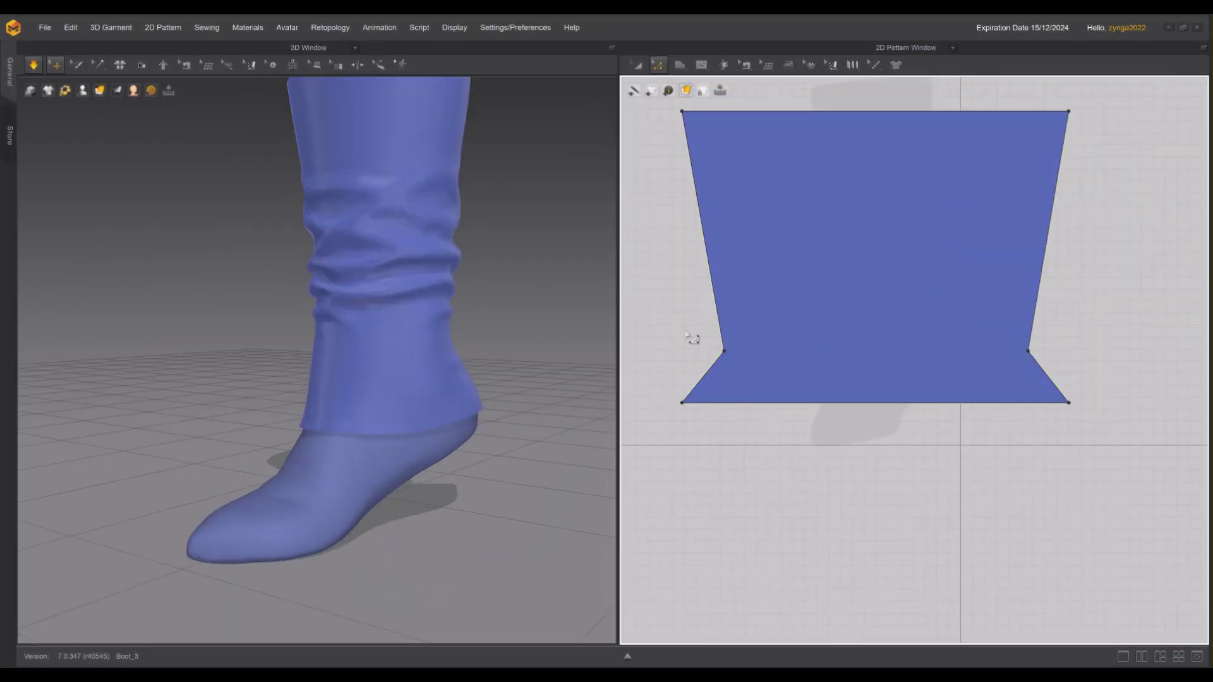
Move the merged pattern's two ankle corner points slightly outward and simulate the garment again
drag(723, 351, 717, 351)
click(1030, 351)
drag(1030, 352, 1036, 352)
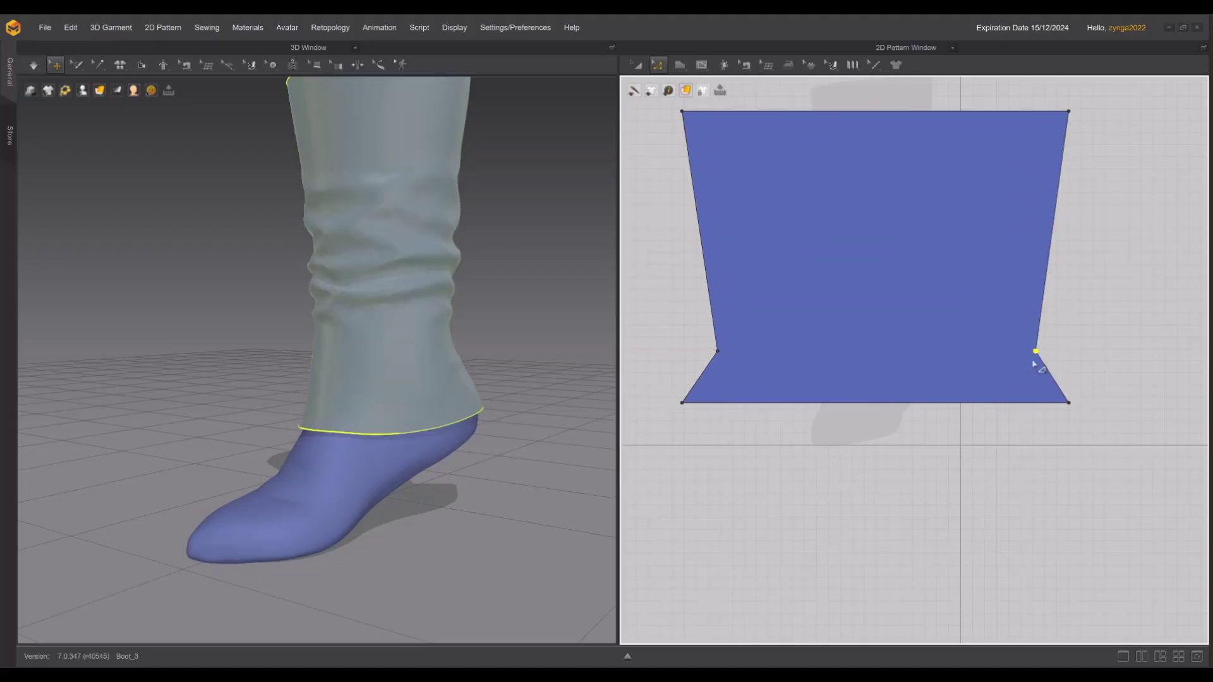
click(33, 65)
right_drag(82, 252, 420, 386)
scroll(419, 386, down, 1)
scroll(419, 386, down, 2)
right_drag(272, 154, 151, 154)
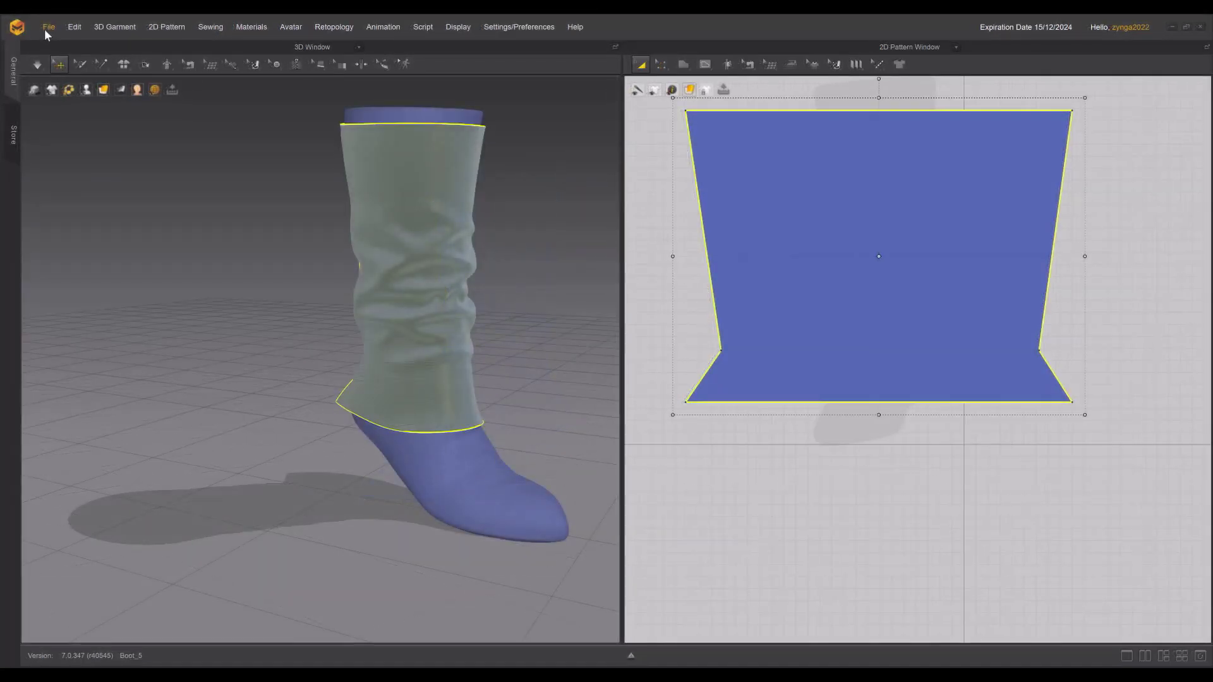
Export the selected garment as an OBJ, using a single welded, thin object with unified UV coordinates and no avatar
click(44, 29)
mouse_move(48, 158)
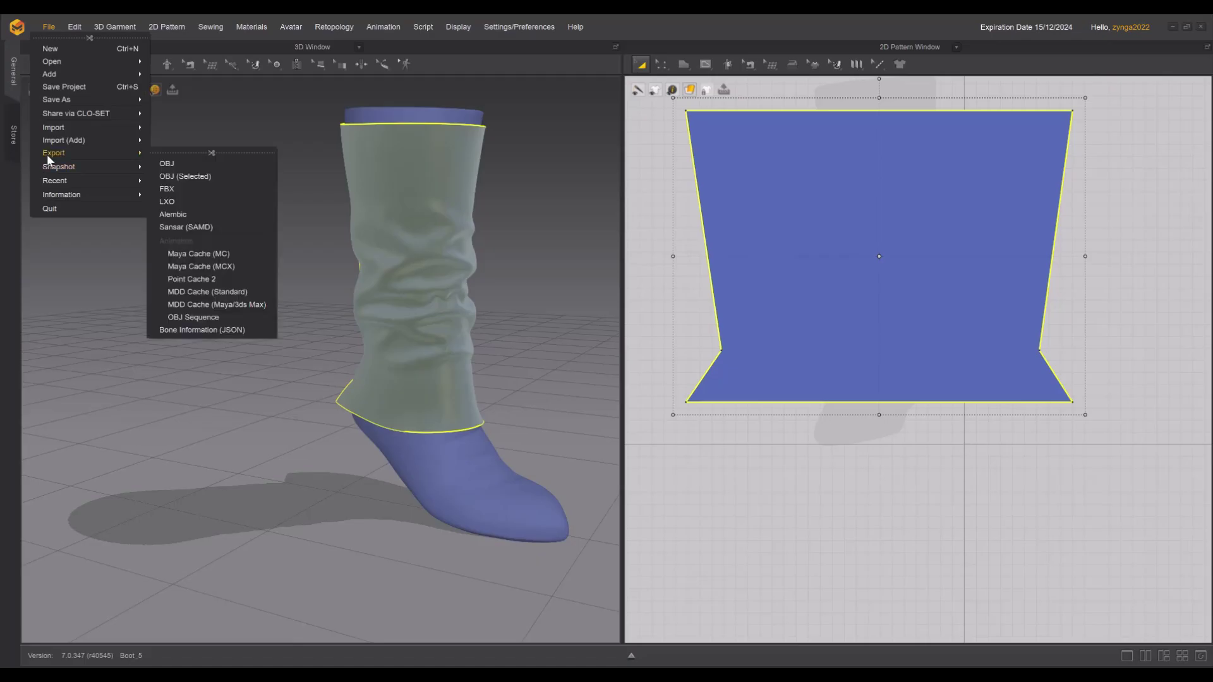
click(170, 177)
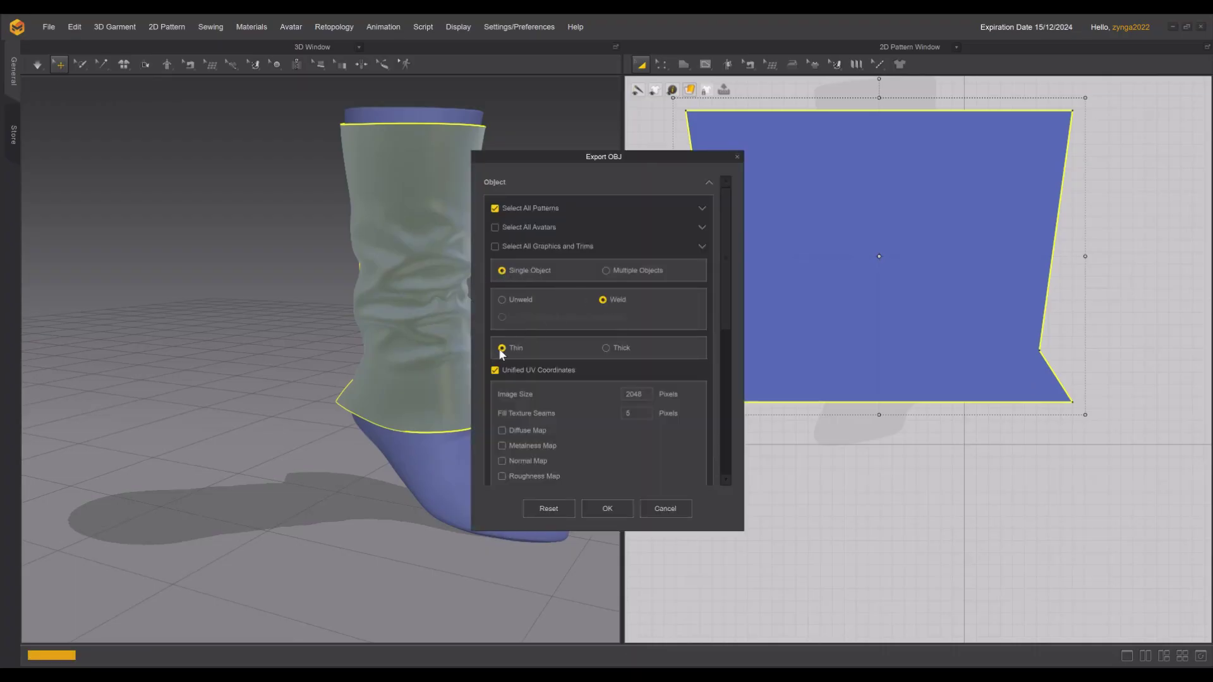
click(613, 514)
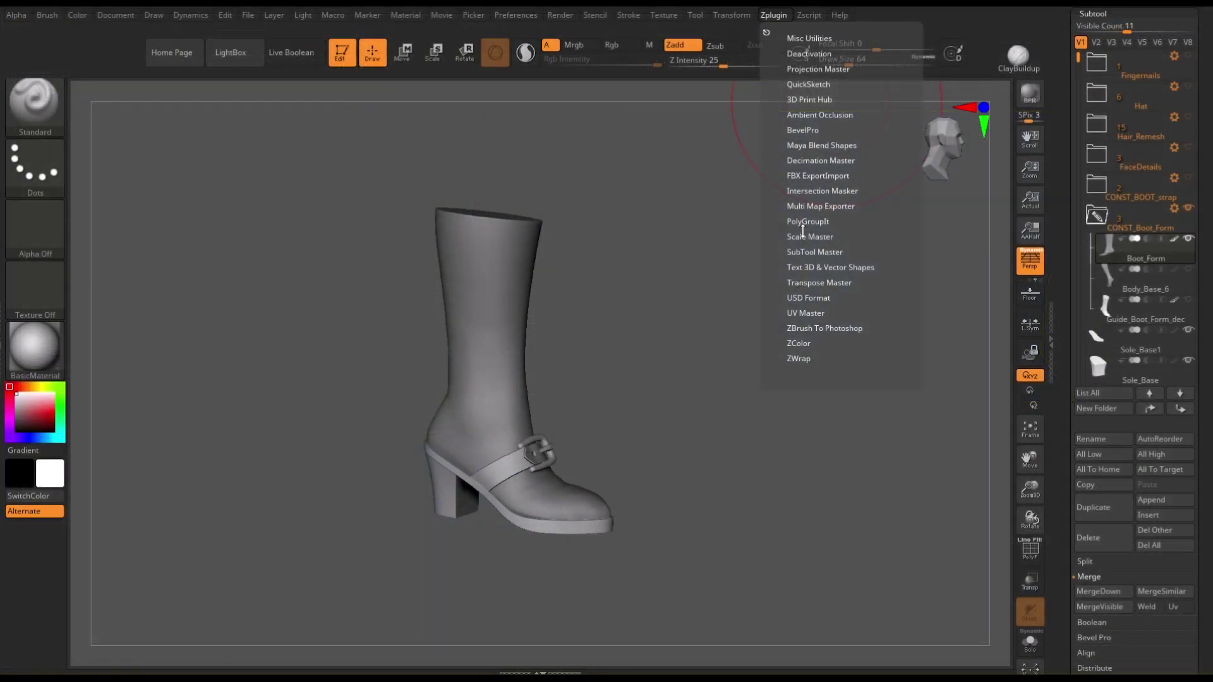
Switch to ZBrush and append the exported shin garment to the boot's subtools with SubTool Master's MultiAppend
click(802, 252)
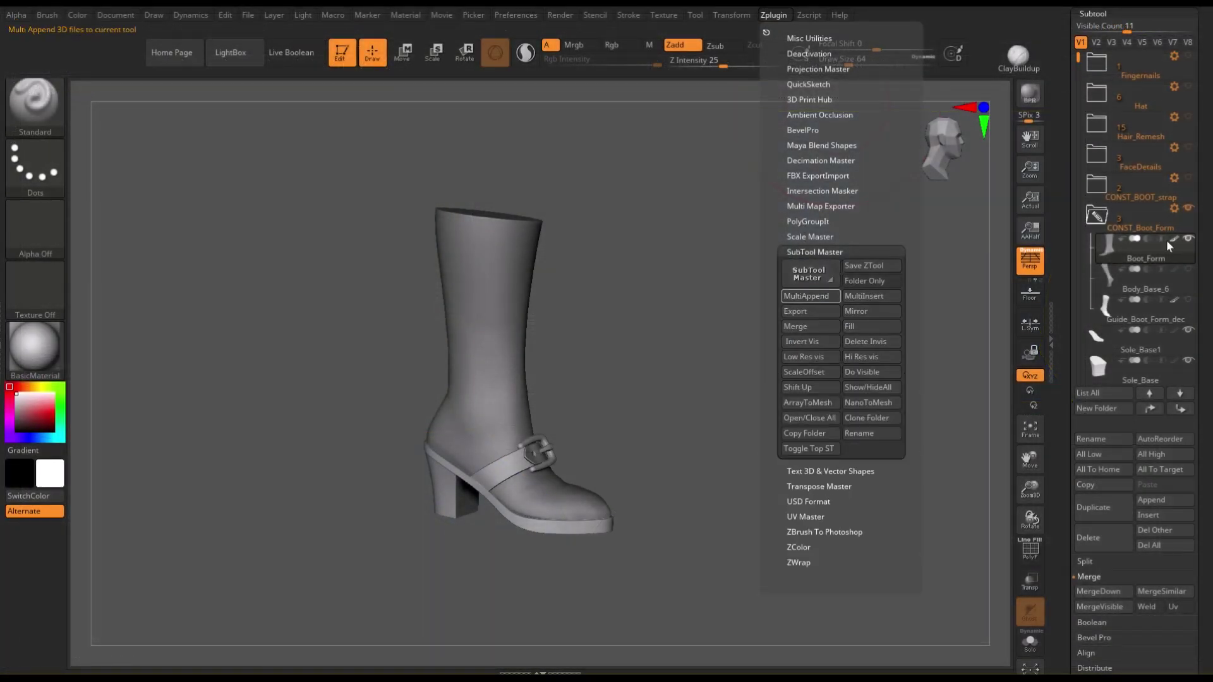
click(811, 296)
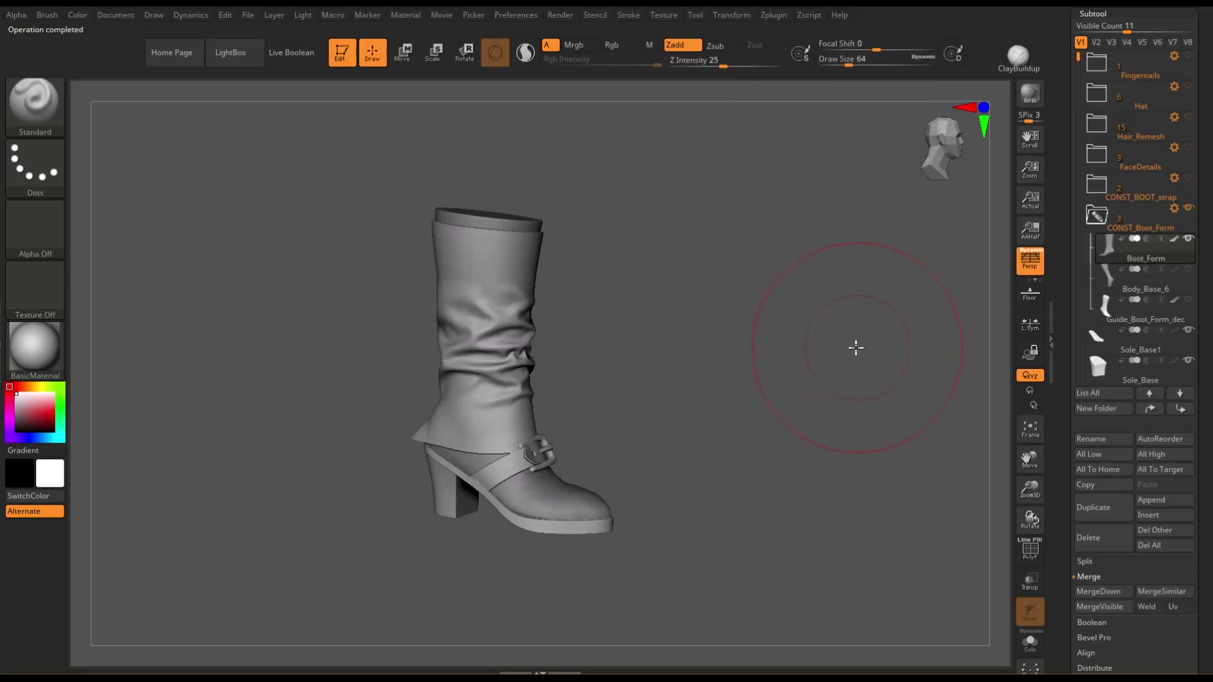
drag(856, 347, 745, 360)
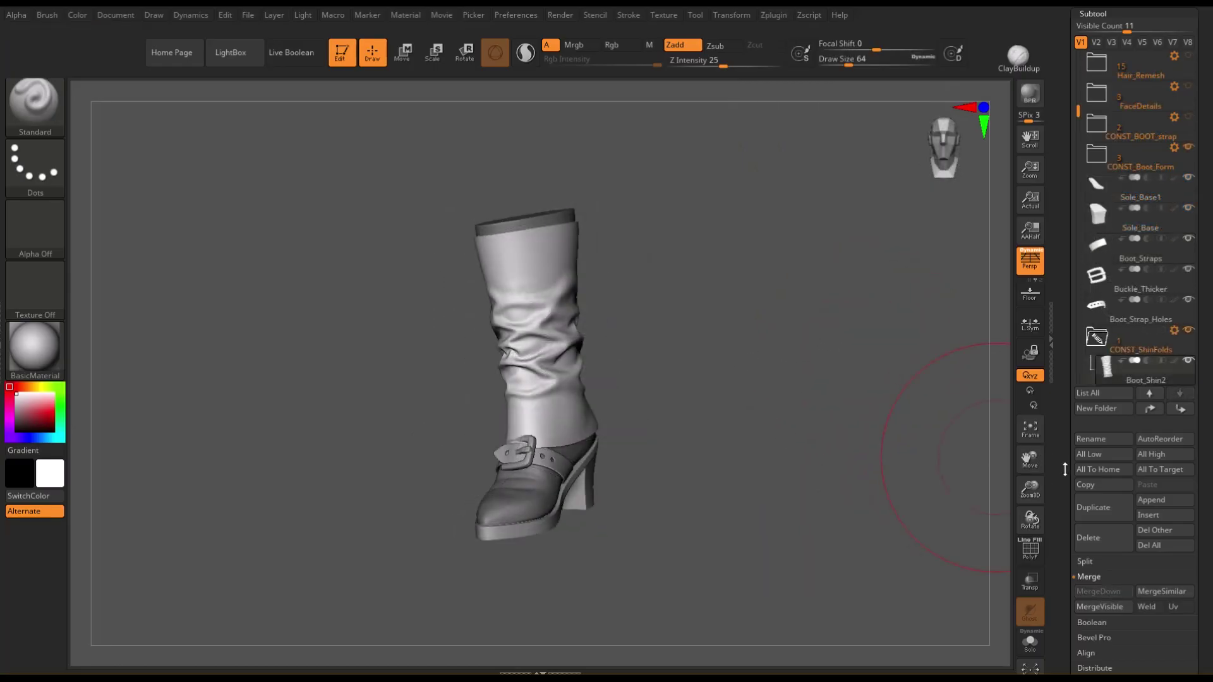
Open the EdgeLoop geometry options for the imported shin mesh
scroll(1064, 469, down, 5)
click(1087, 464)
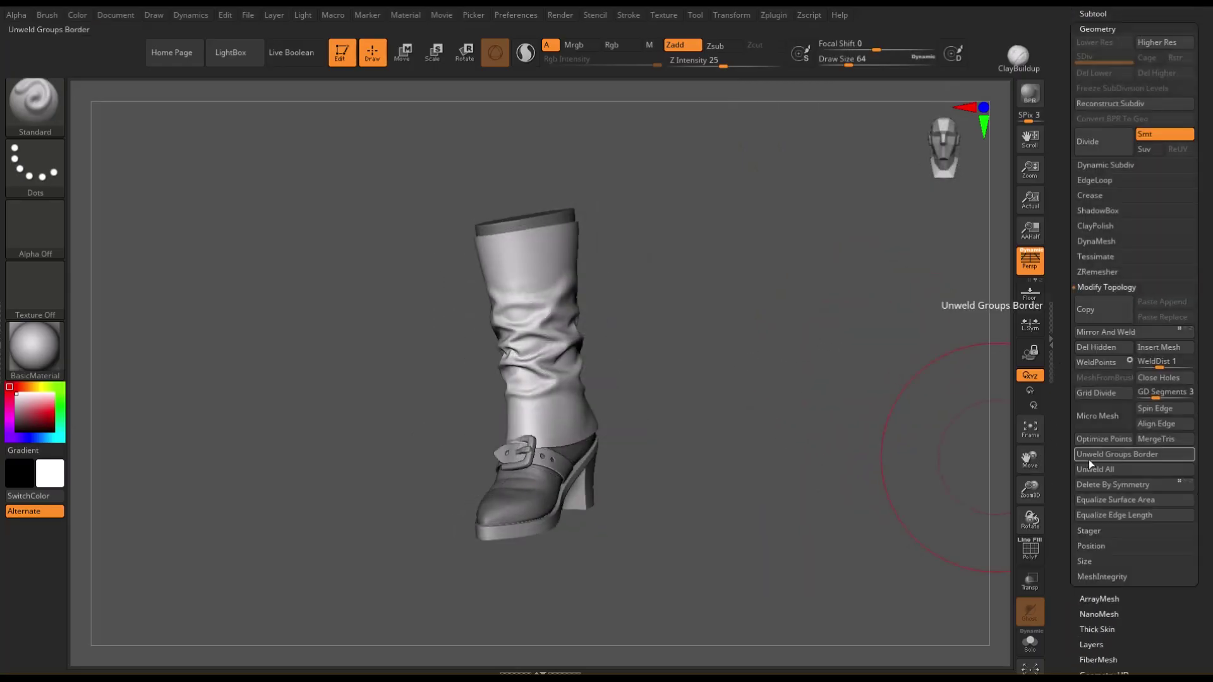
click(1090, 181)
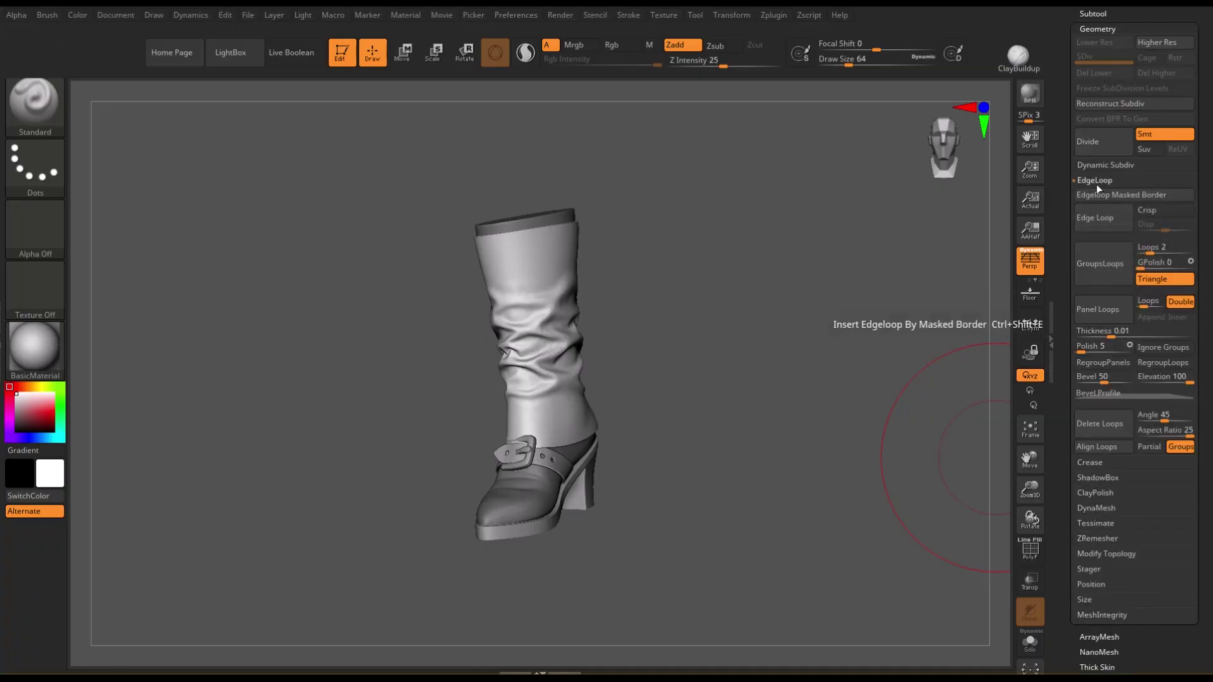
Convert the isolated shin mesh to a DynaMesh at resolution 2048
ctrl+click(990, 548)
drag(1053, 569, 1054, 528)
click(1098, 640)
click(1030, 551)
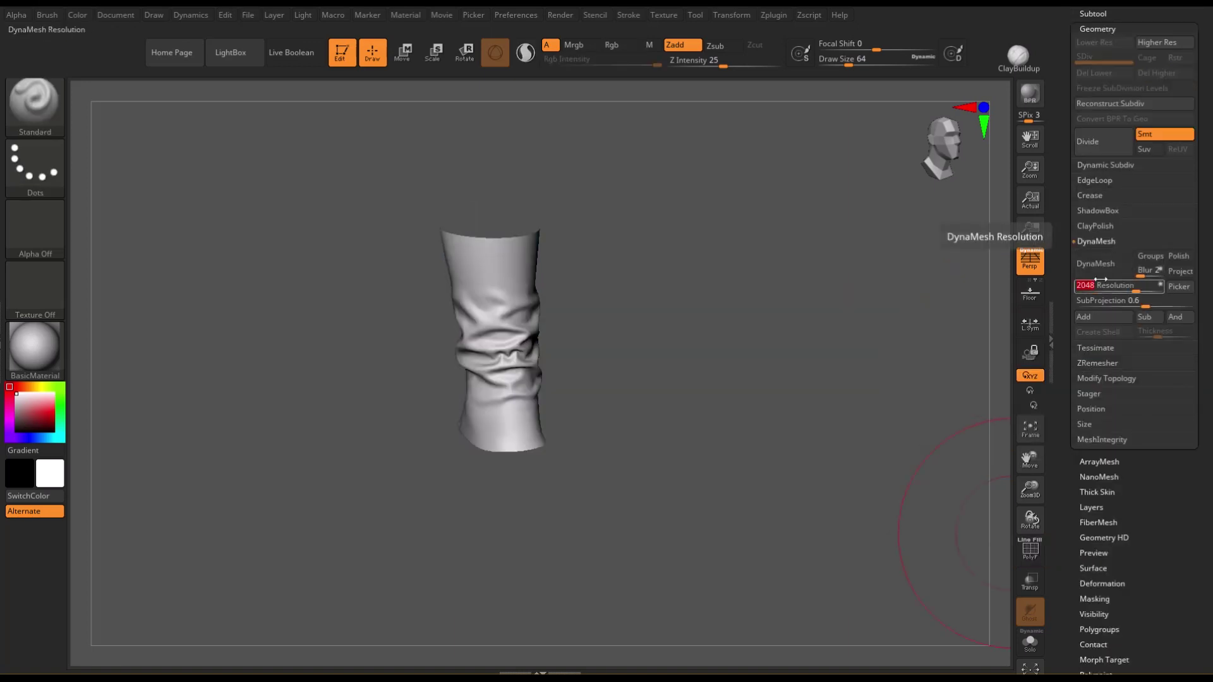
key(Return)
click(1097, 263)
alt+drag(815, 303, 840, 367)
click(1098, 262)
click(1097, 144)
Duplicate the Boot_Shin_dyna subtool and open the copy's name for editing
click(1093, 14)
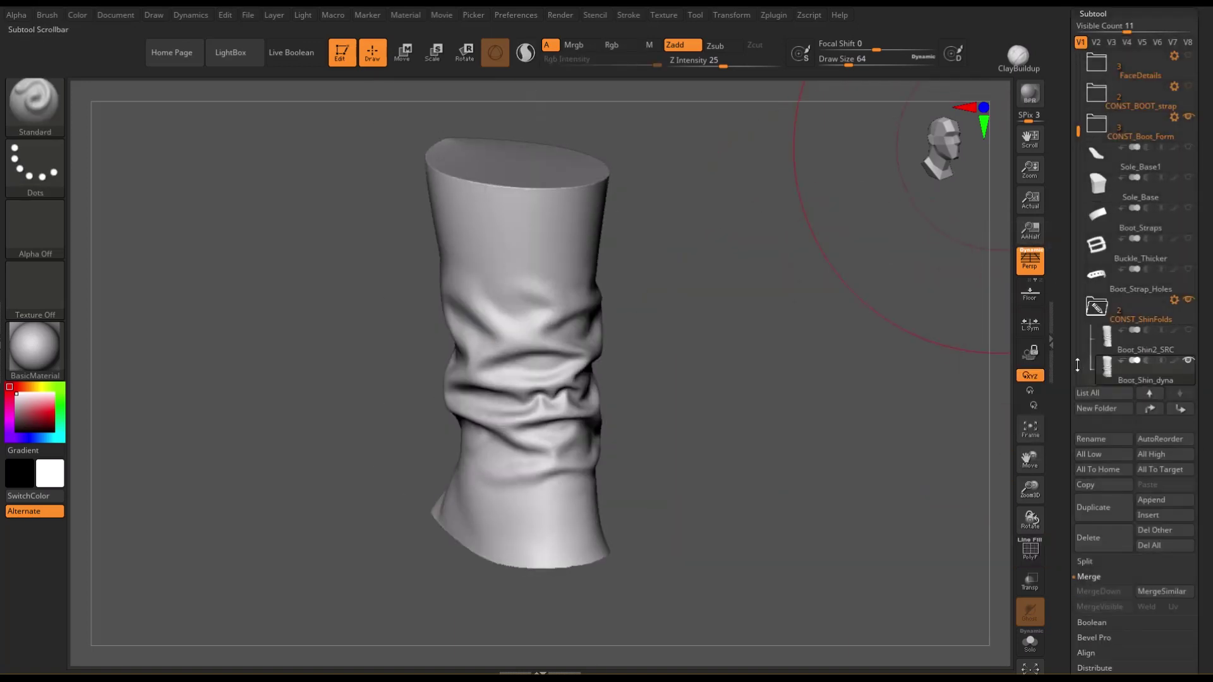
click(1101, 501)
drag(1170, 381, 1172, 354)
click(1188, 331)
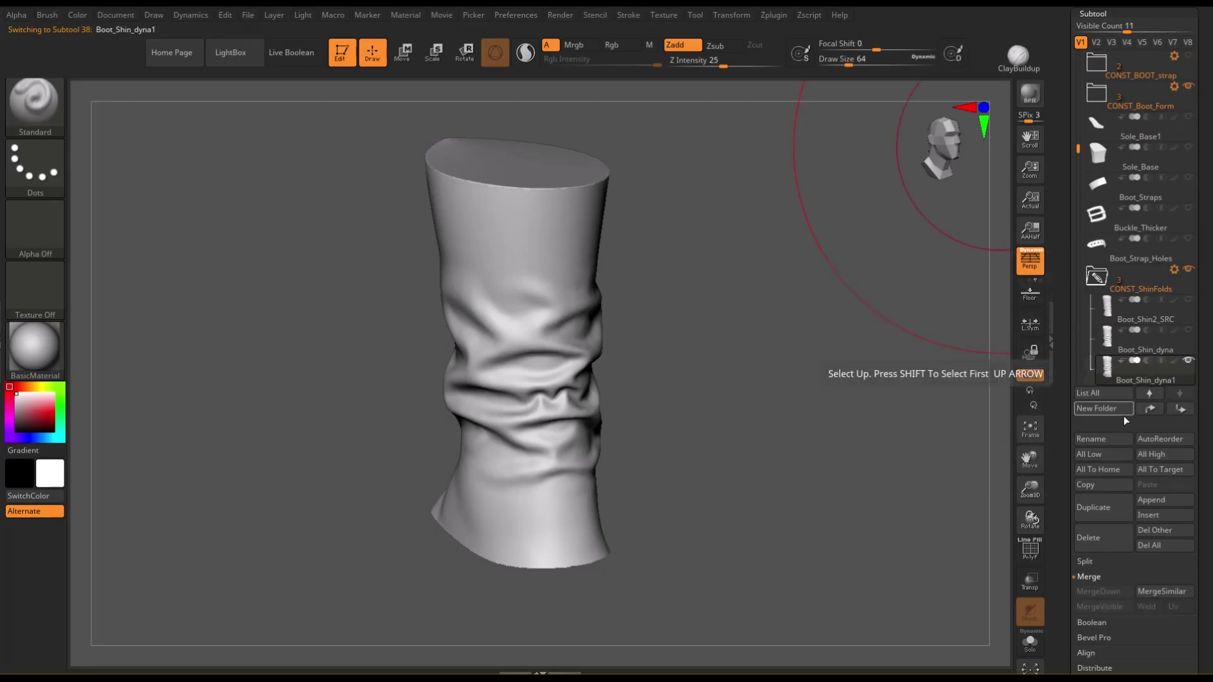
click(1105, 442)
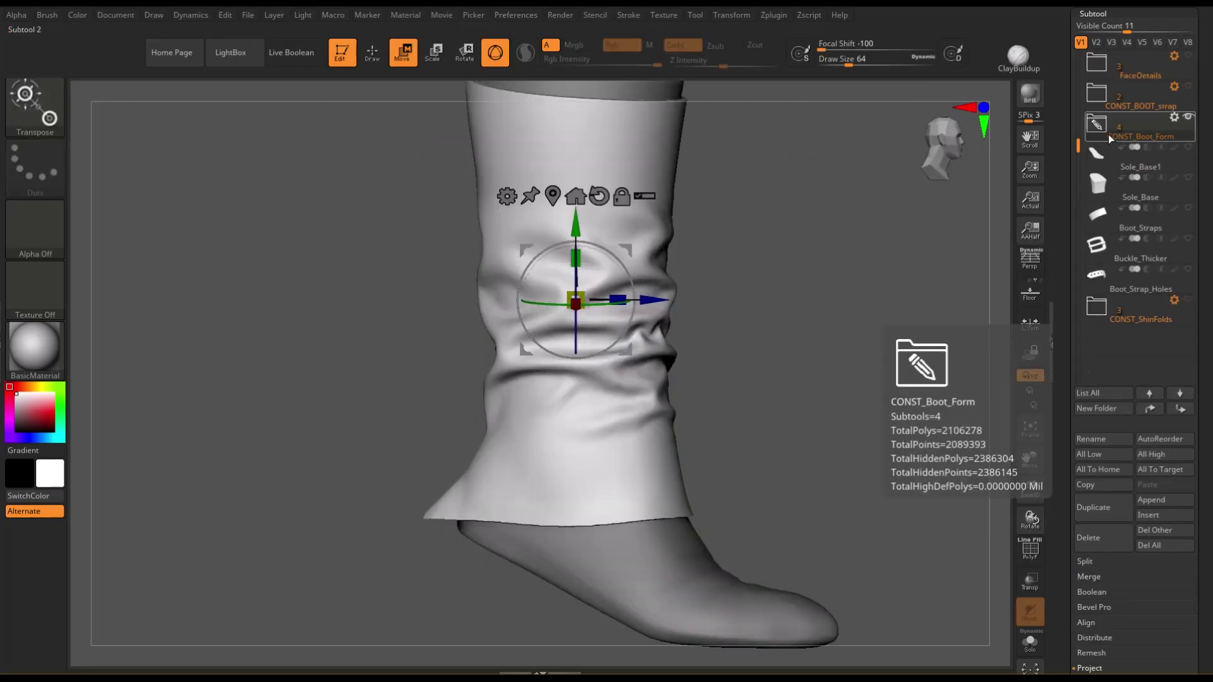
Expand the CONST_Boot_Form folder and scale the Boot_Shin_ZRM1 subtool slightly and uniformly
click(1110, 137)
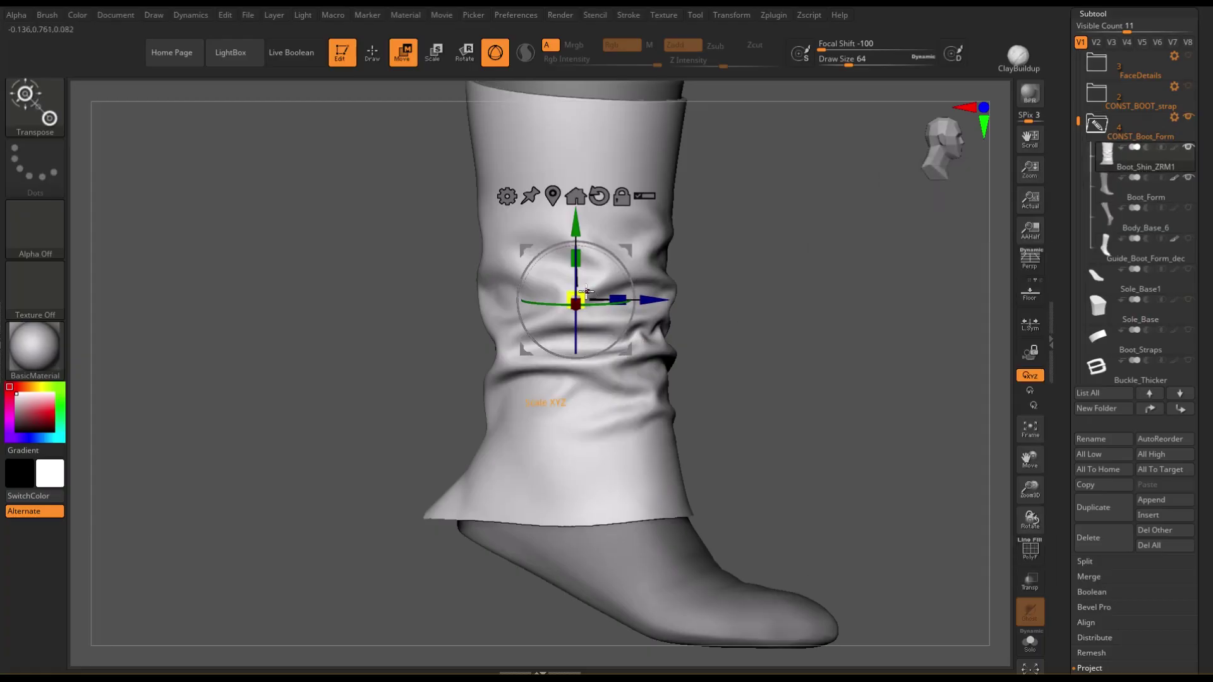
drag(581, 292, 600, 326)
mouse_move(888, 326)
mouse_down()
mouse_move(825, 330)
mouse_move(840, 335)
mouse_up()
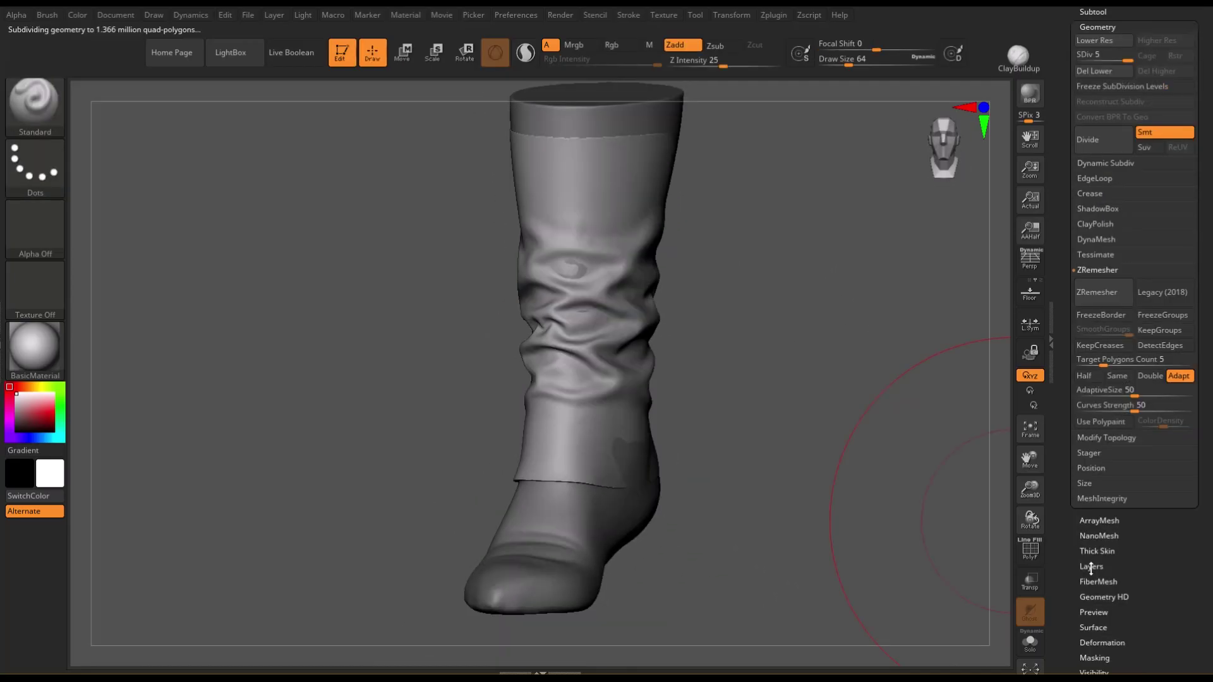
Turn on transparency with ghosting to compare Boot_Shin_ZRM1 with the boot form, and make Boot_Form the active subtool
click(1091, 567)
click(1088, 269)
click(1094, 13)
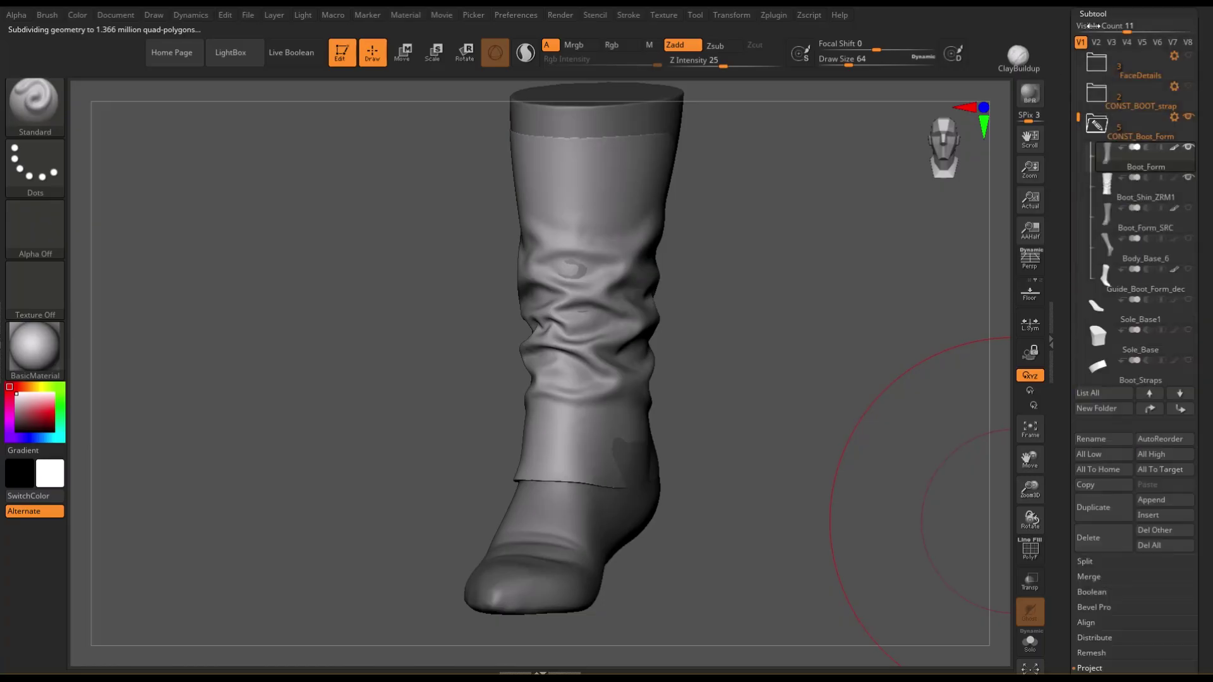
click(1146, 197)
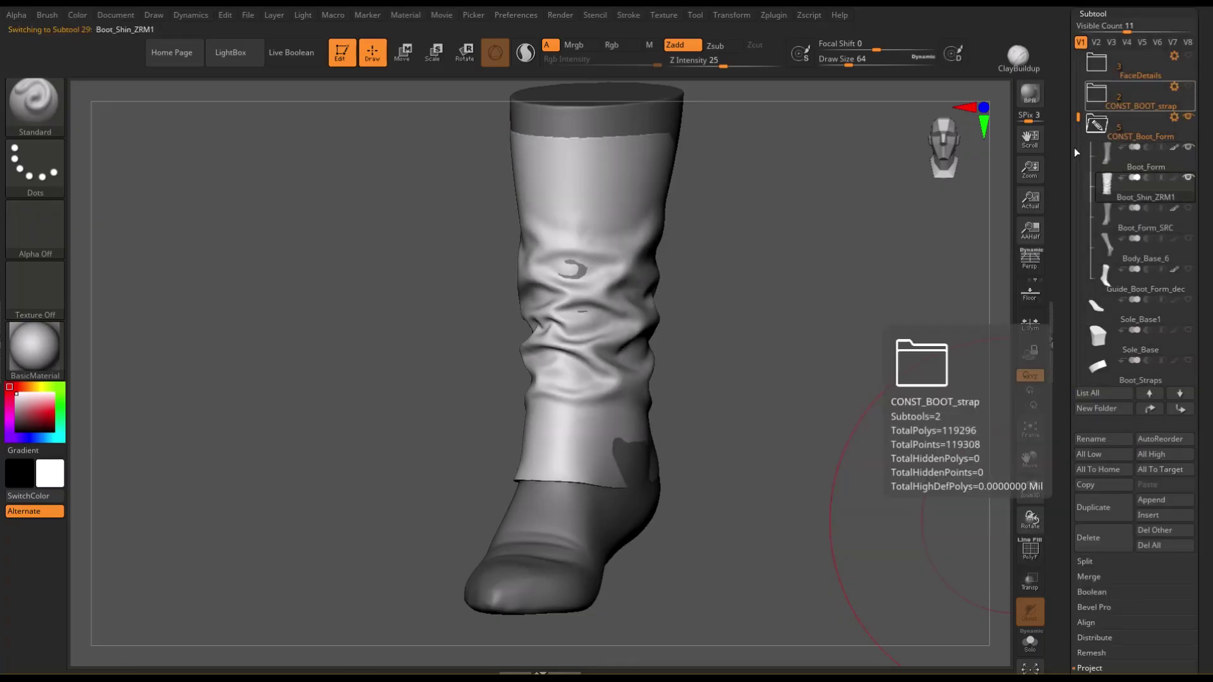
click(1030, 580)
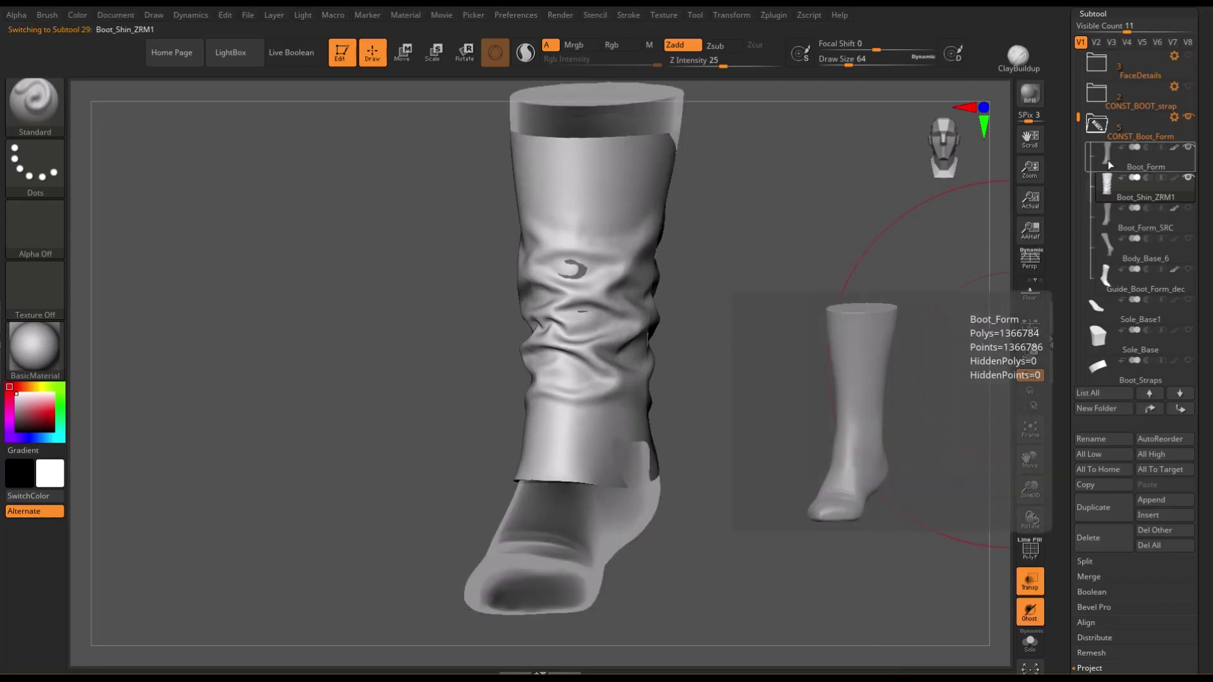
click(1145, 167)
Mask the foot and the top rim of Boot_Form outside the area covered by the folded shin mesh
mouse_move(868, 273)
mouse_down()
mouse_move(891, 260)
mouse_move(899, 278)
mouse_up()
alt+drag(815, 341, 830, 241)
ctrl+drag(373, 591, 868, 345)
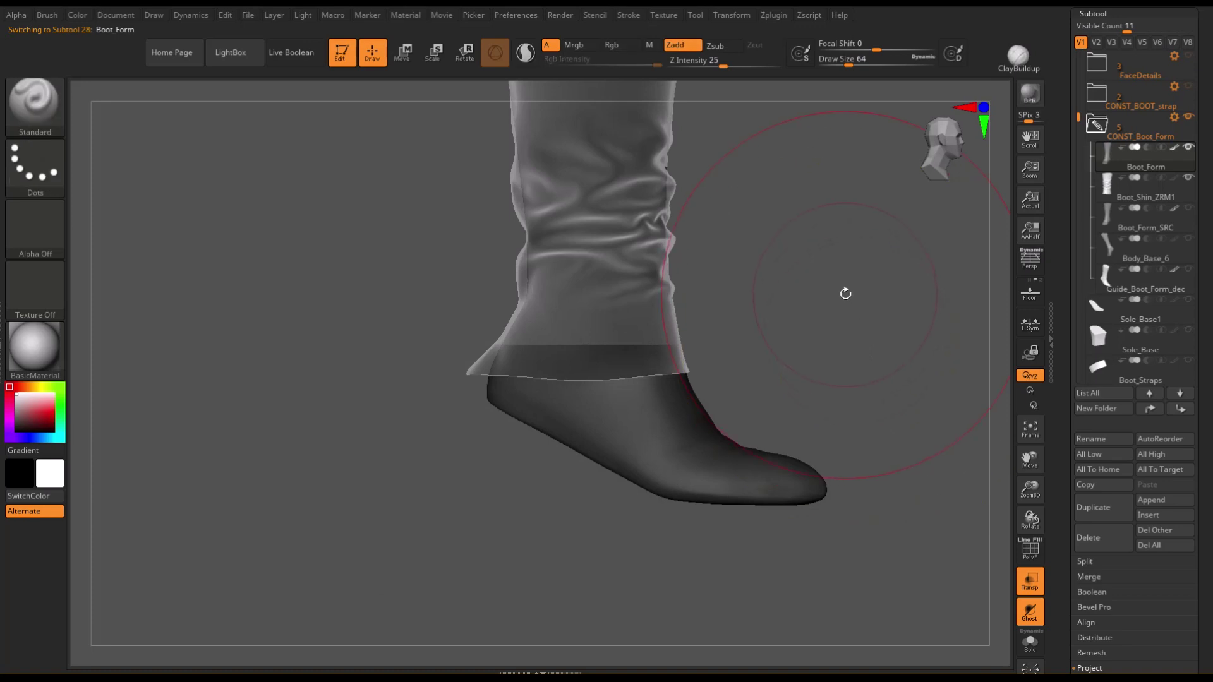
alt+drag(844, 295, 841, 556)
shift+drag(821, 311, 825, 292)
right_drag(588, 227, 657, 436)
Add a PRJDetails layer to Boot_Form and project the shin mesh's folds onto it with ProjectAll at distance 0.02
drag(1066, 567, 1079, 253)
click(1089, 210)
mouse_move(884, 272)
right_down()
mouse_move(834, 286)
mouse_move(887, 284)
right_up()
drag(1073, 82, 1094, 307)
key(ctrl+d)
scroll(1064, 352, down, 5)
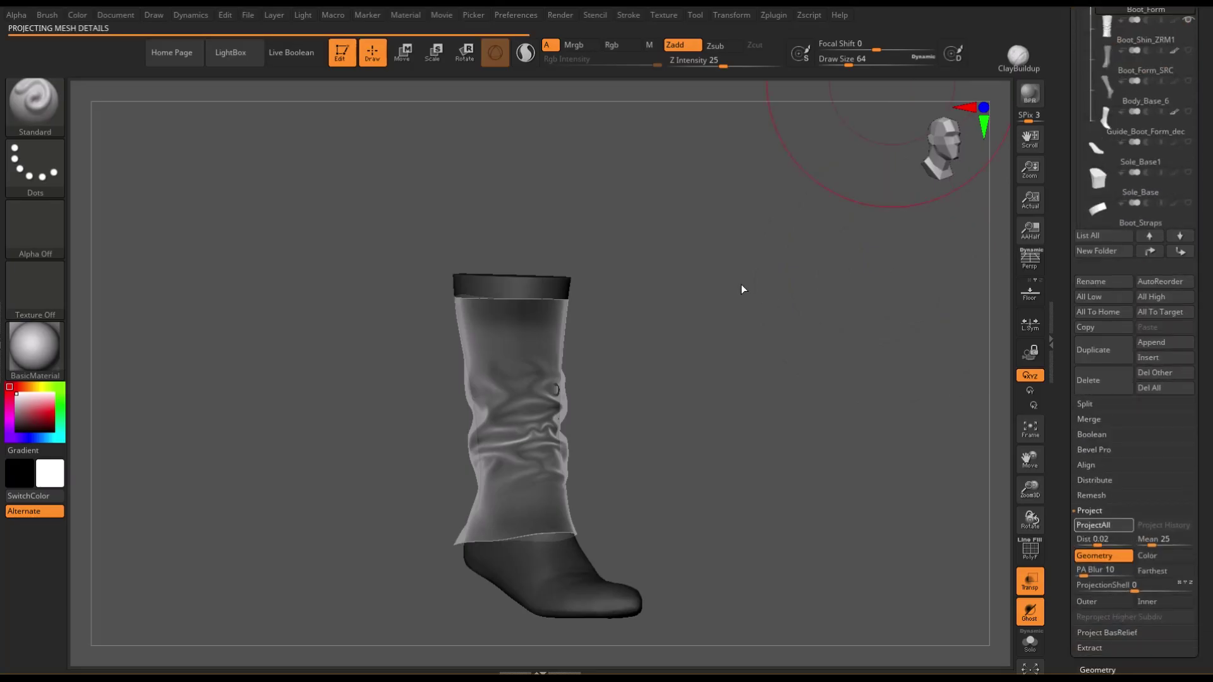
Turn off the transparent display and clear the mask from Boot_Form
click(1026, 570)
drag(790, 468, 769, 400)
scroll(1090, 556, down, 5)
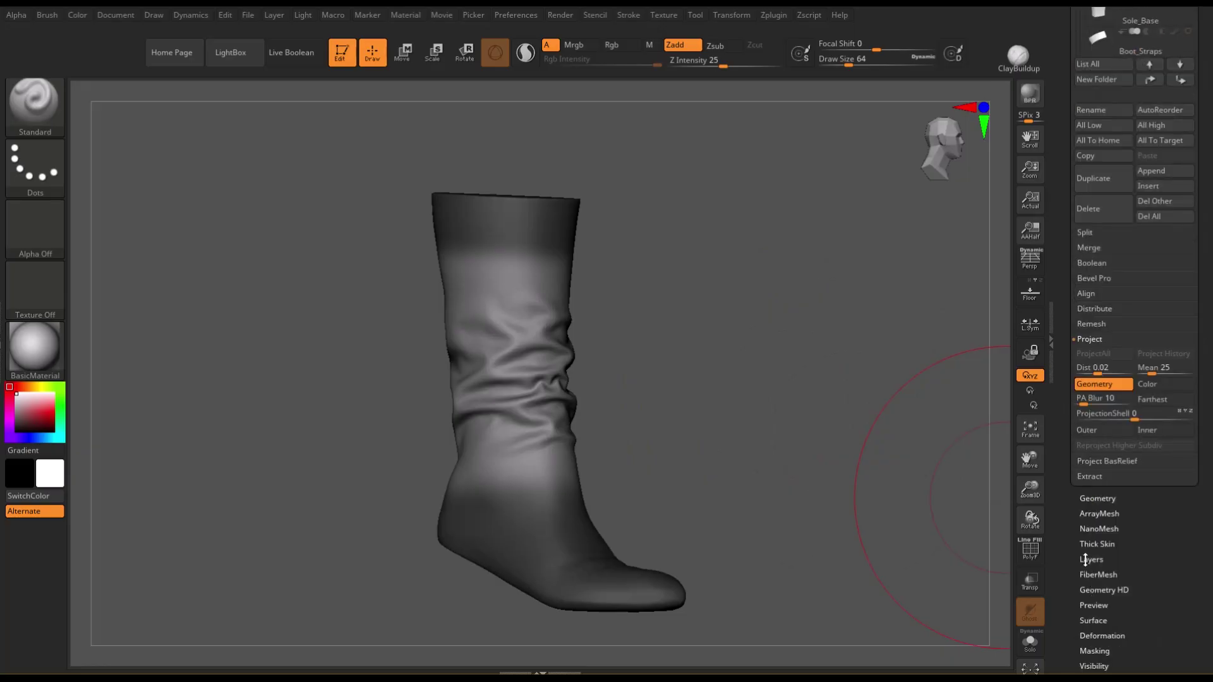
click(1100, 651)
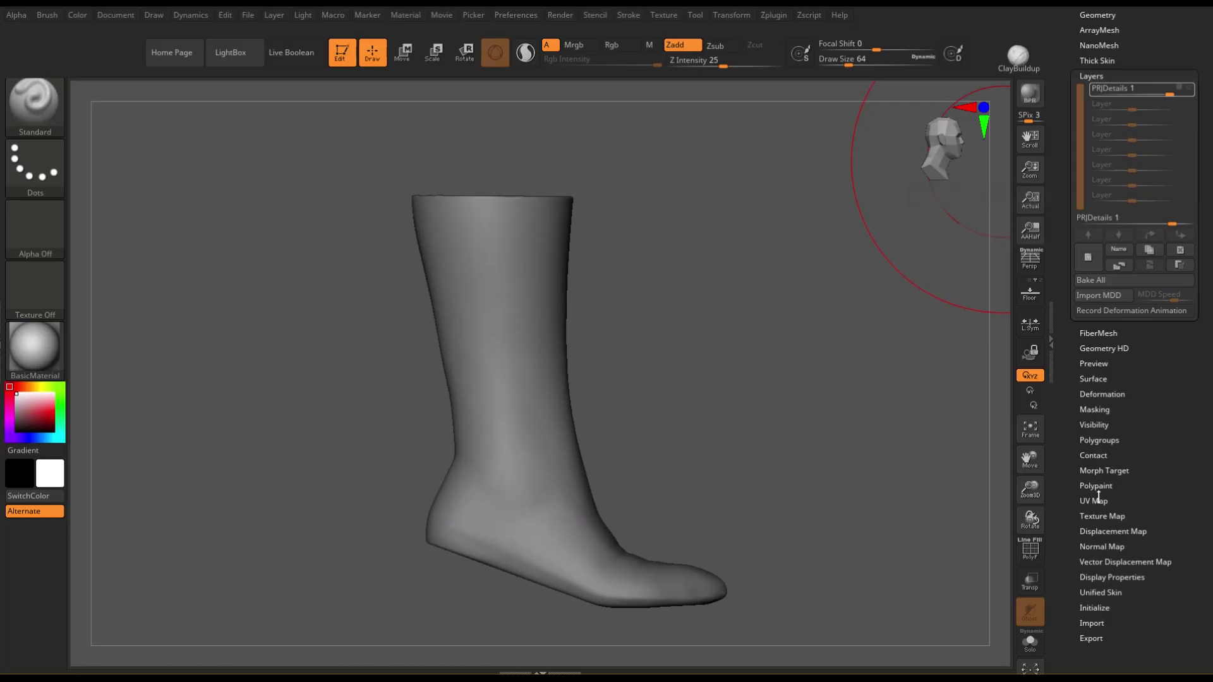
Store a morph target of the smooth boot form and turn the PRJDetails layer back on
click(1098, 472)
click(1098, 242)
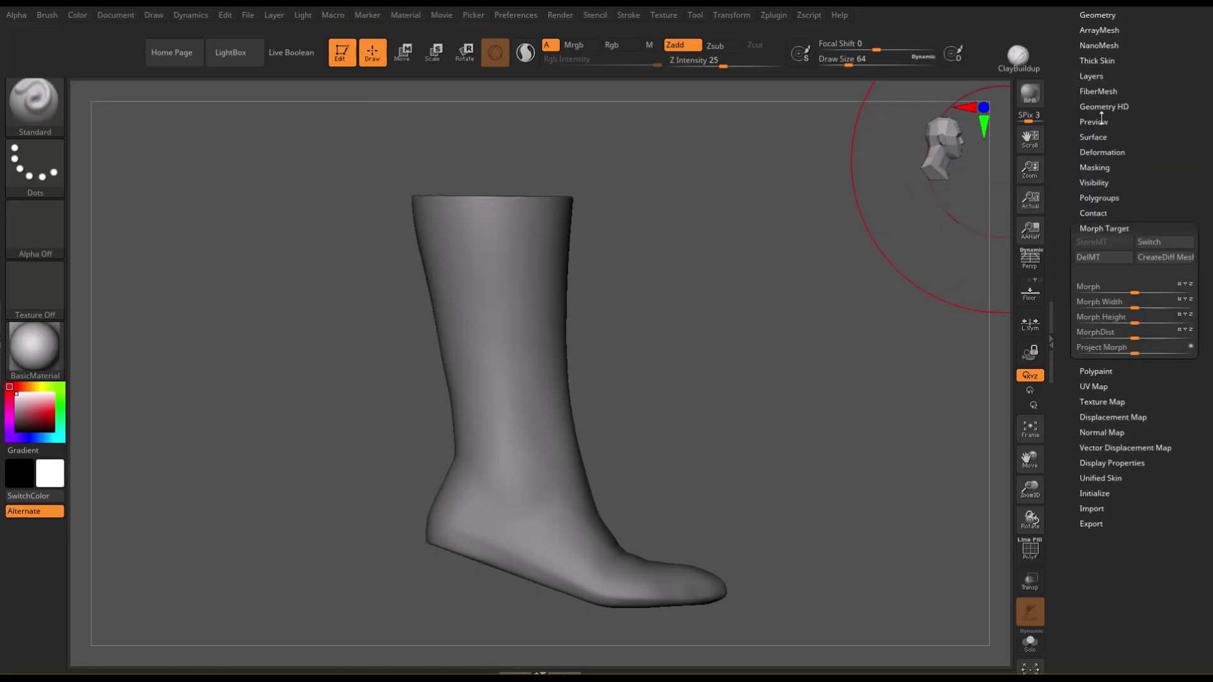
click(1095, 76)
click(1191, 91)
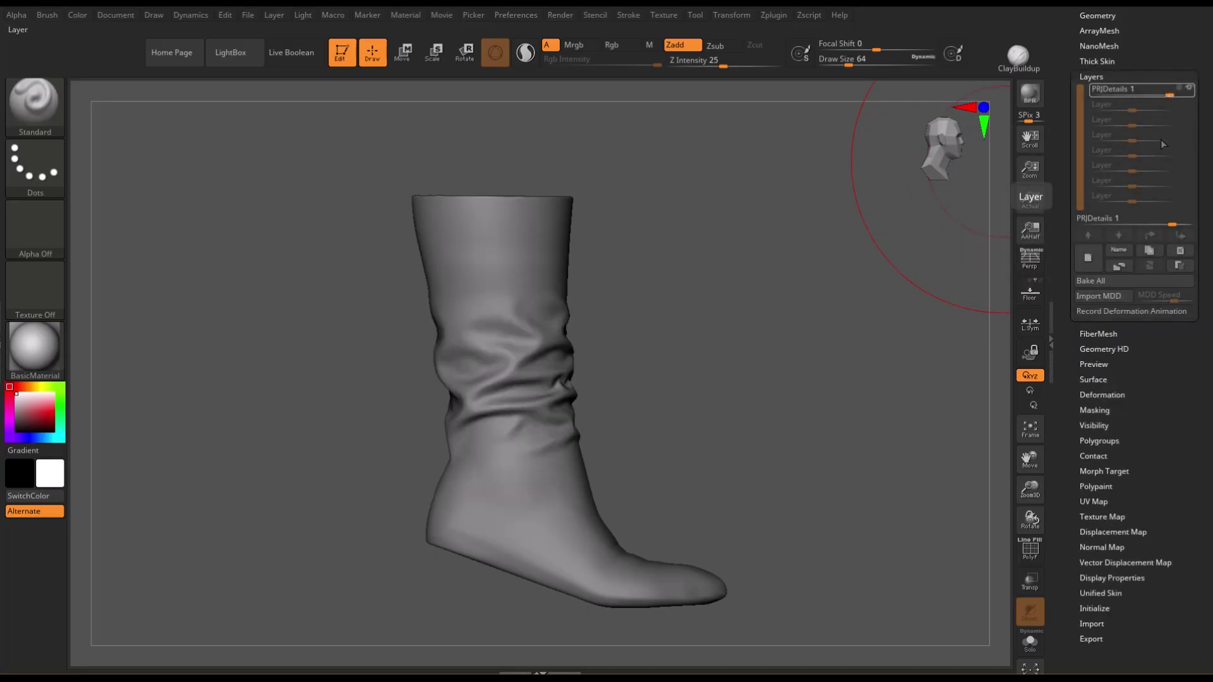